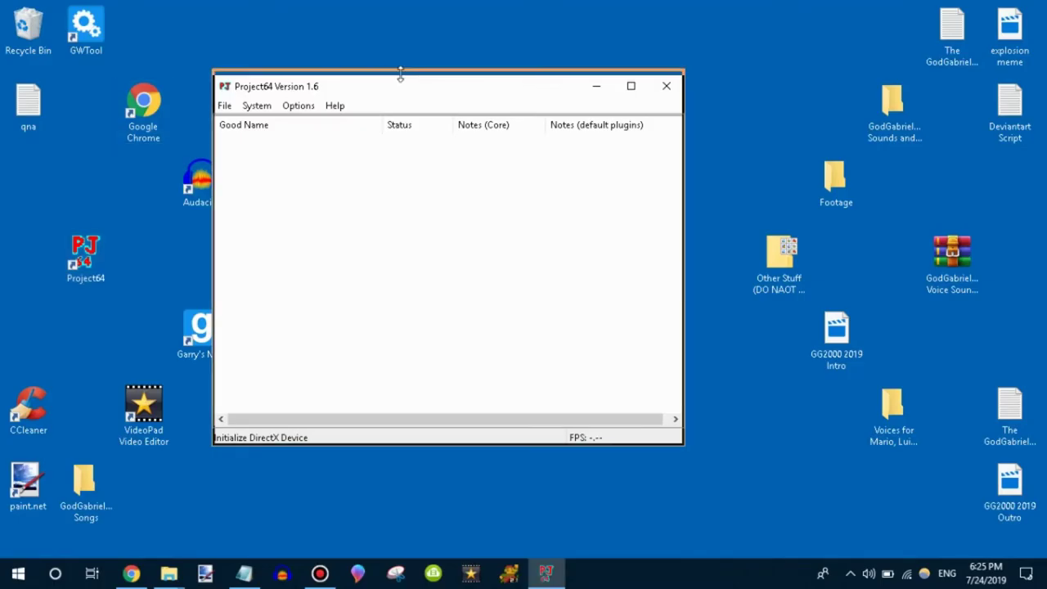
- Move the Project64 window slightly higher on the desktop
{"action": "mouse_move", "coordinate": [401, 75]}
{"action": "left_mouse_down"}
{"action": "mouse_move", "coordinate": [430, 87]}
{"action": "mouse_move", "coordinate": [502, 68]}
{"action": "mouse_move", "coordinate": [423, 83]}
{"action": "mouse_move", "coordinate": [490, 92]}
{"action": "left_mouse_up"}
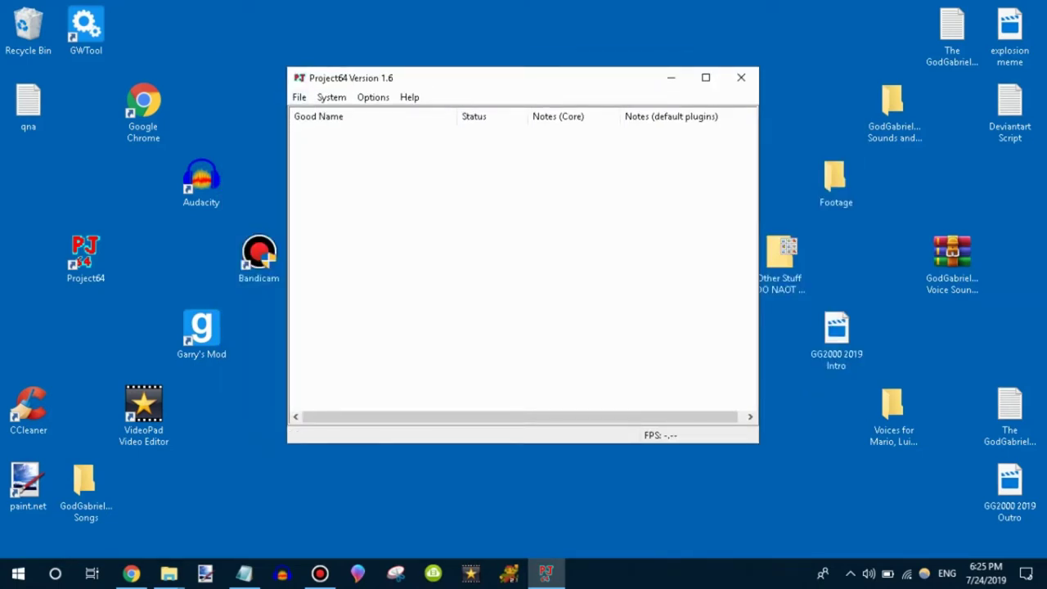
- Load the first Super Mario 64 ROM from the Recent ROM list
{"action": "left_click", "coordinate": [302, 96]}
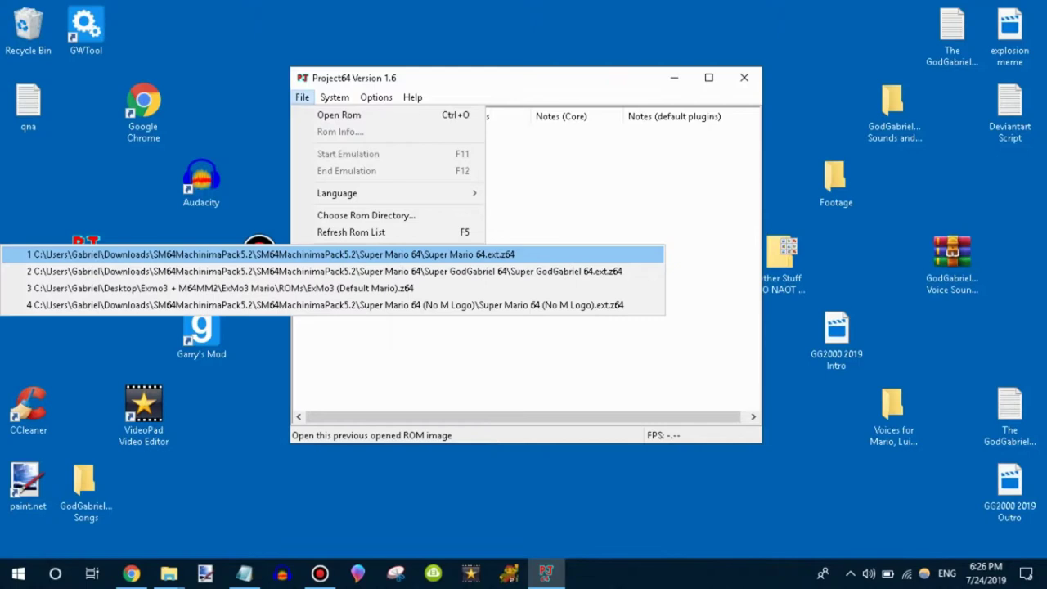
{"action": "left_click", "coordinate": [352, 255]}
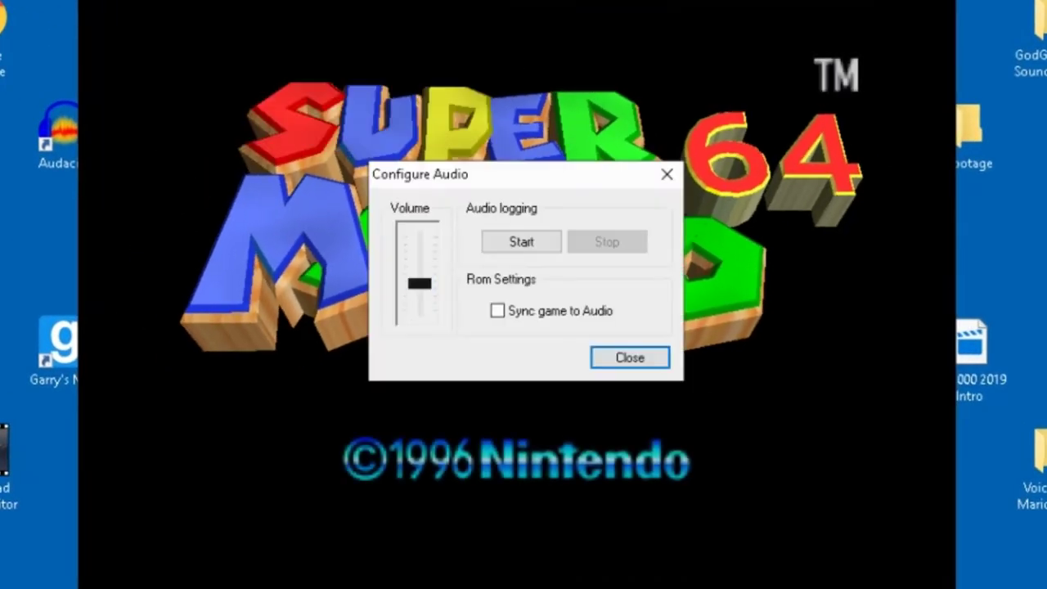
- Dismiss the Configure Audio dialog and skip the intro to file selection
{"action": "key", "text": "Return"}
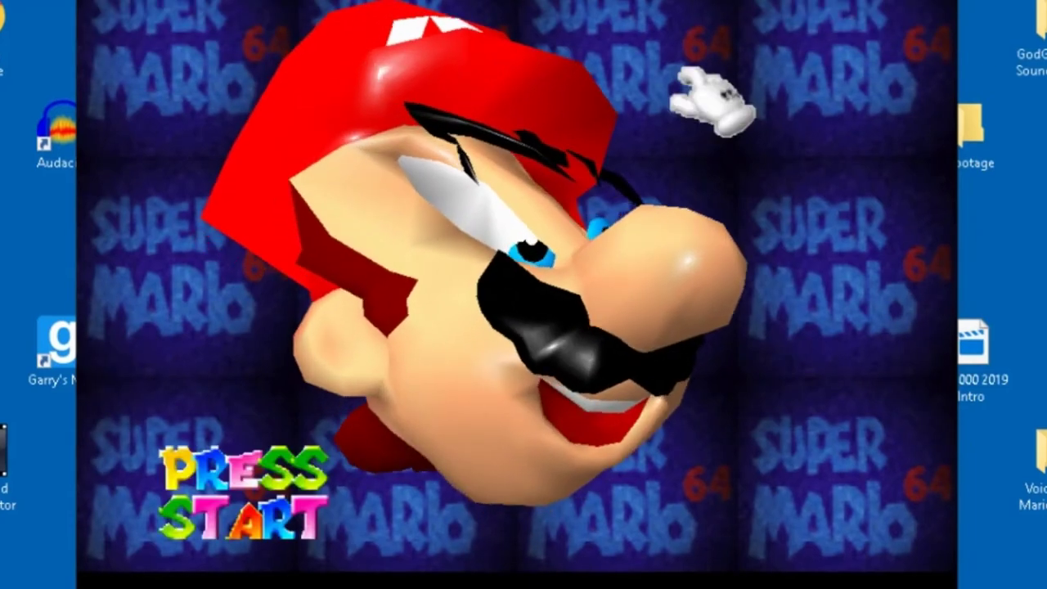
{"action": "key", "text": "Return"}
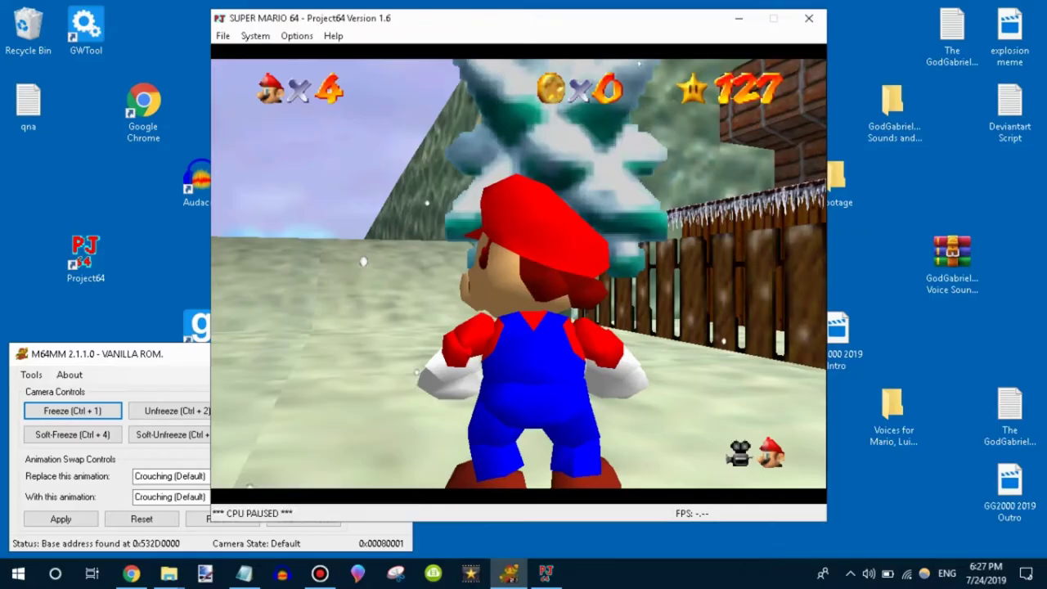
- Resume the game, soft-freeze the camera with Ctrl+4, and run Mario off-screen
{"action": "key", "text": "F2"}
{"action": "key", "text": "ctrl+4"}
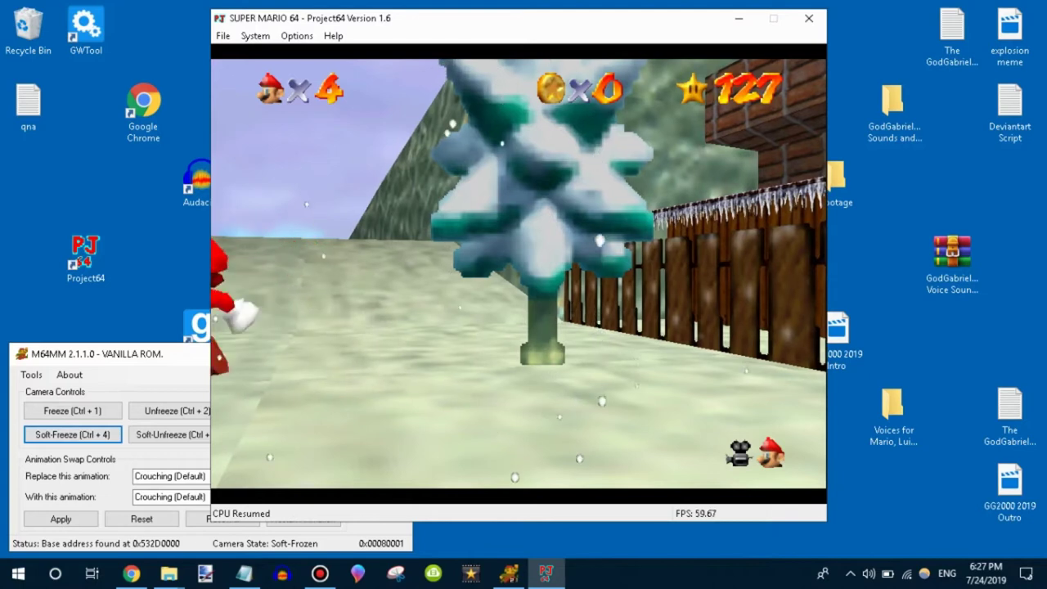
{"action": "key", "text": "alt+Tab"}
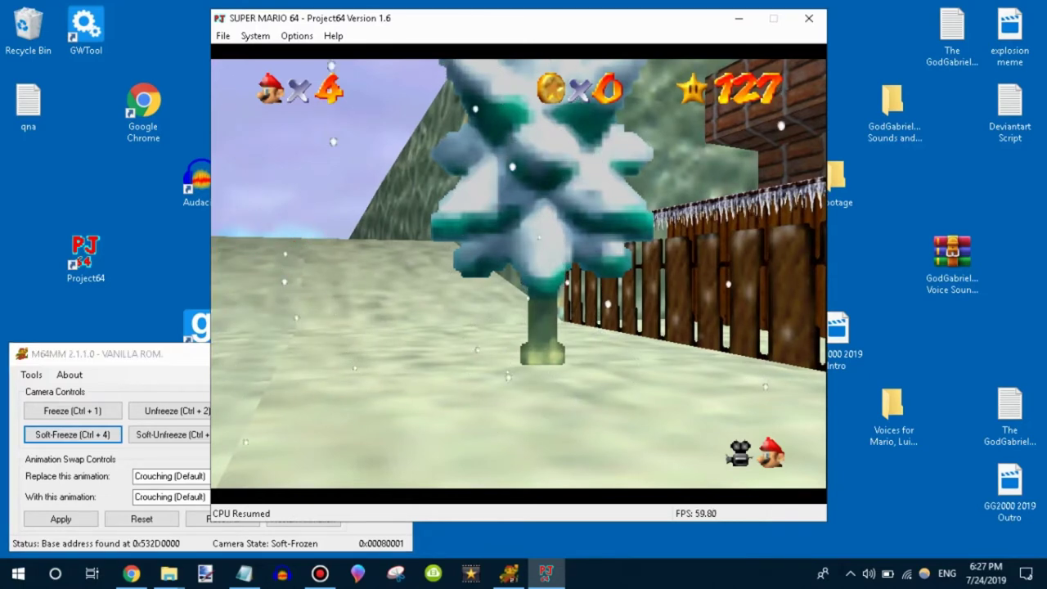
- Remove the game HUD through M64MM's Extra Controls and return to the game
{"action": "key", "text": "alt+Tab"}
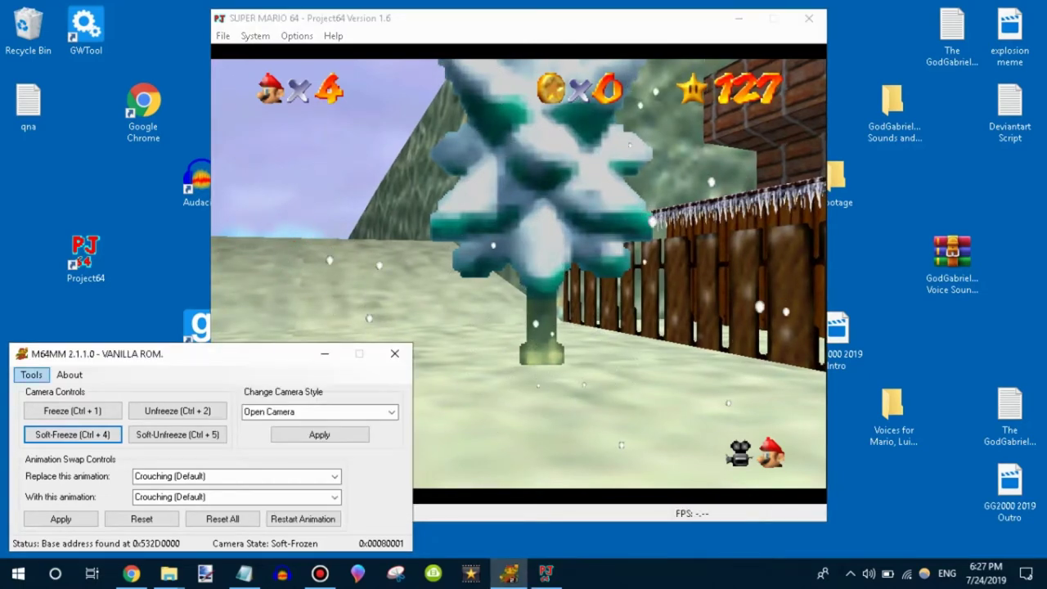
{"action": "key", "text": "Return"}
{"action": "key", "text": "Down"}
{"action": "key", "text": "Return"}
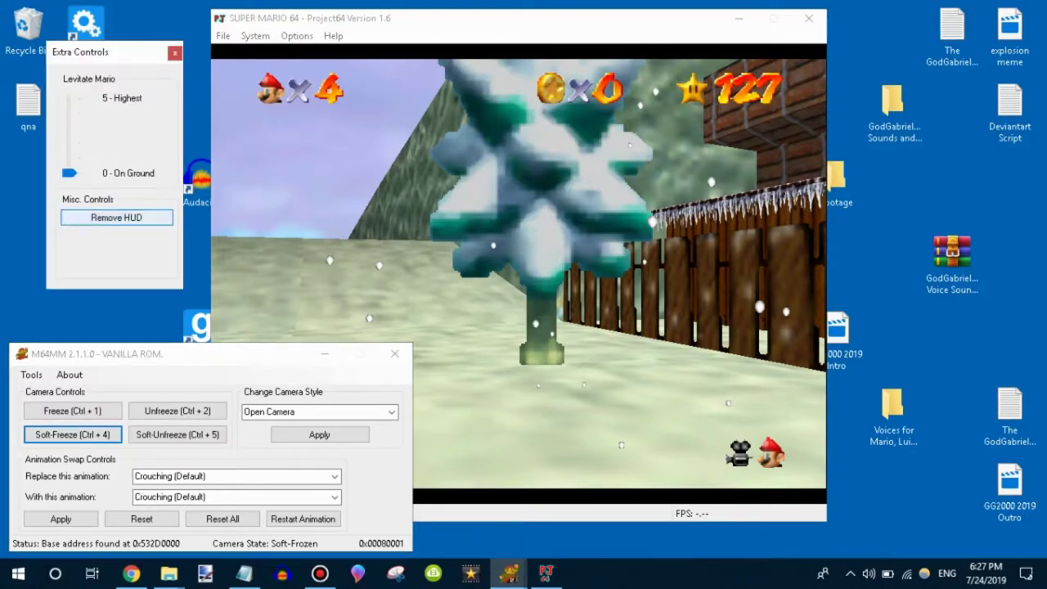
{"action": "key", "text": "alt+Tab"}
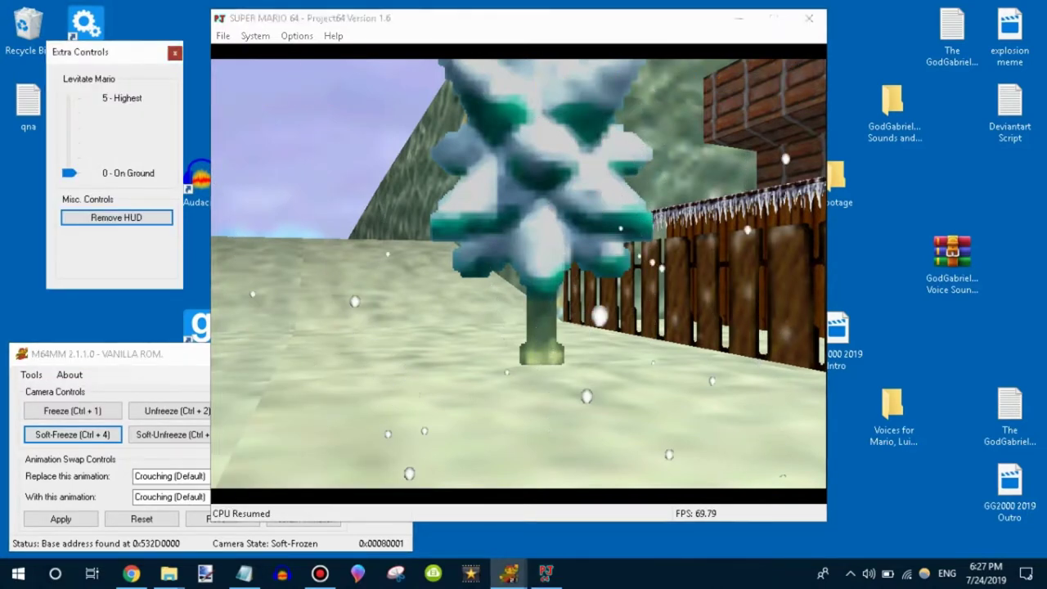
{"action": "key", "text": "alt+Tab"}
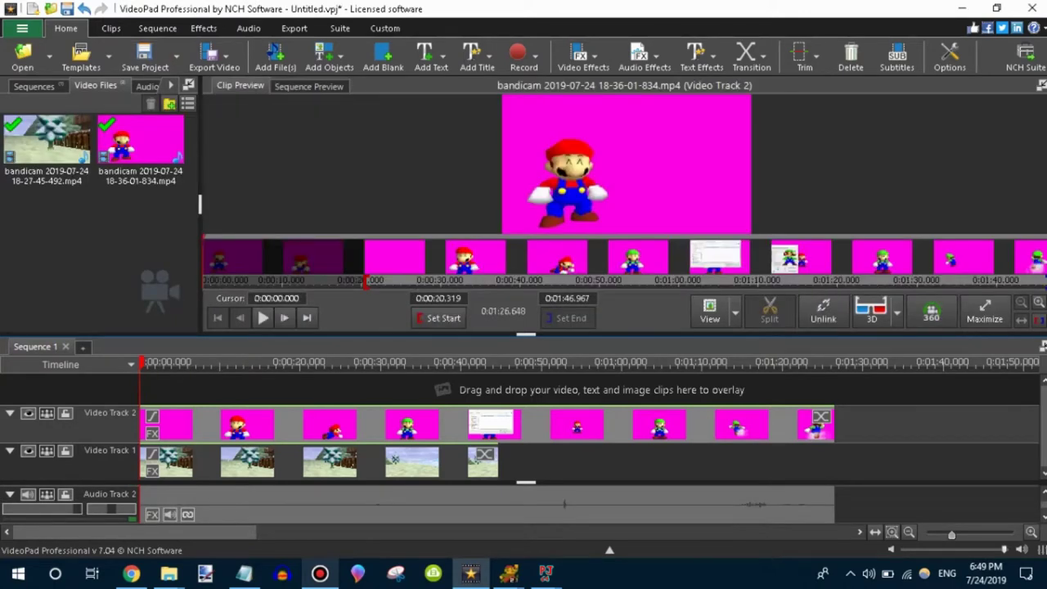
- Unlink the audio from the Mario clip on Video Track 2 and delete it
{"action": "right_click", "coordinate": [286, 27]}
{"action": "left_click", "coordinate": [343, 40]}
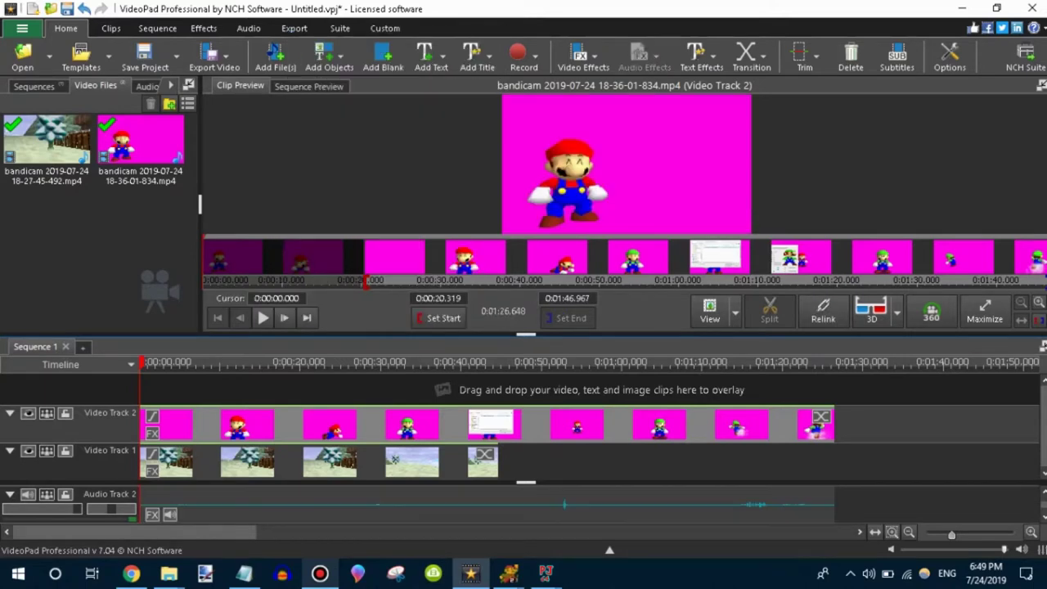
{"action": "right_click", "coordinate": [347, 505]}
{"action": "left_click", "coordinate": [377, 262]}
{"action": "key", "text": "Delete"}
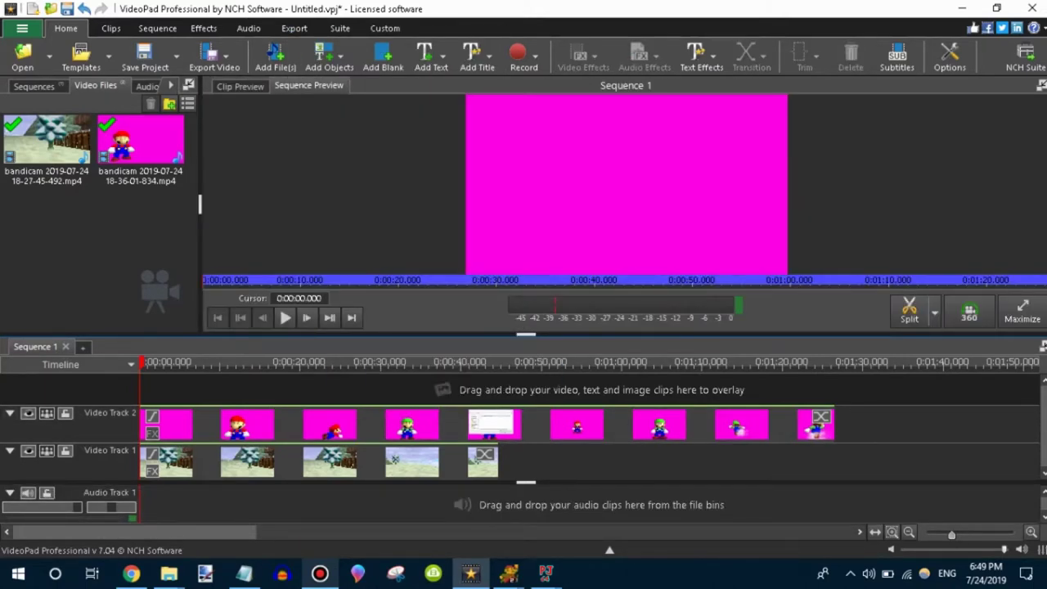
{"action": "left_click", "coordinate": [152, 433]}
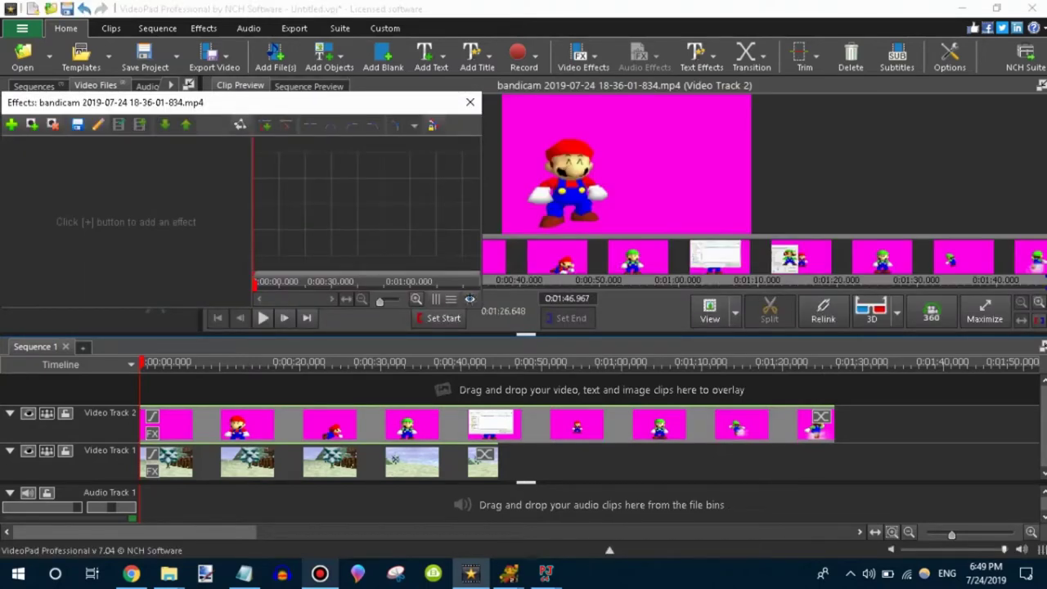
- Add a Green Screen effect keyed on magenta, threshold 26 and fading 24
{"action": "left_click", "coordinate": [12, 124]}
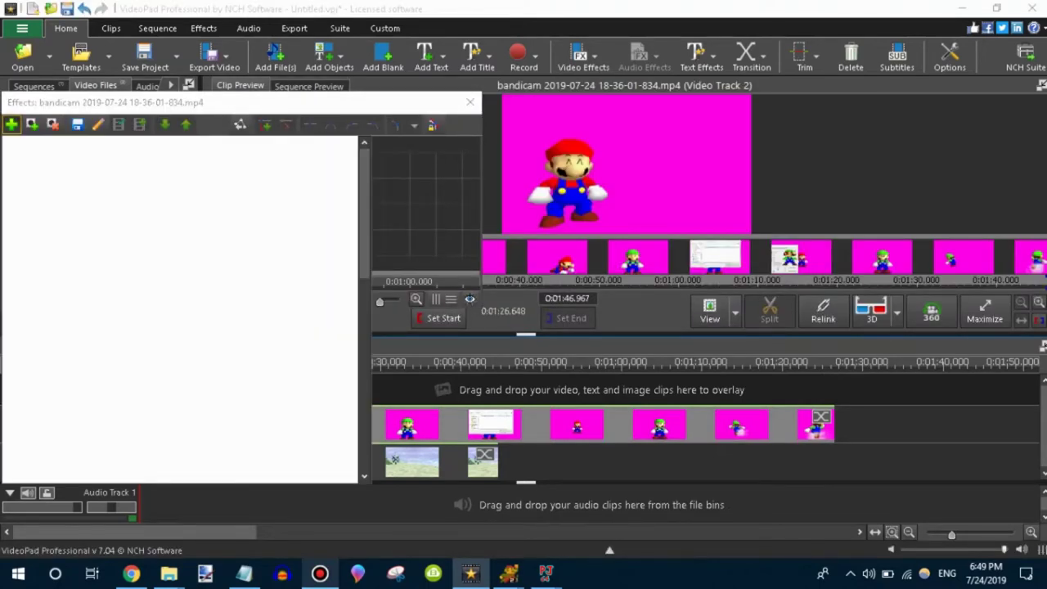
{"action": "key", "text": "Escape"}
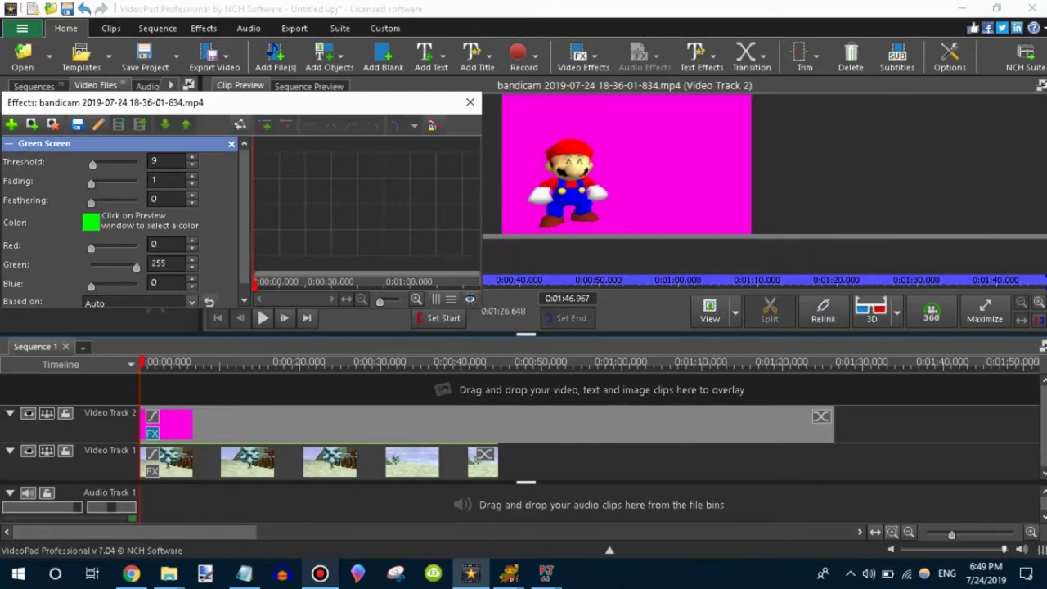
{"action": "left_click", "coordinate": [90, 222]}
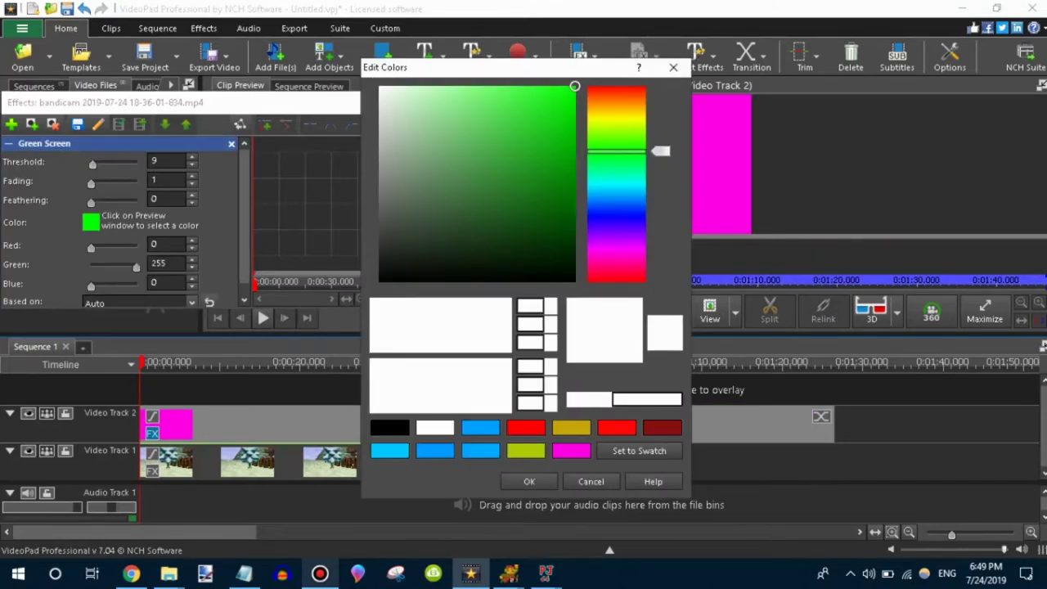
{"action": "left_click", "coordinate": [665, 333]}
{"action": "left_click", "coordinate": [719, 163]}
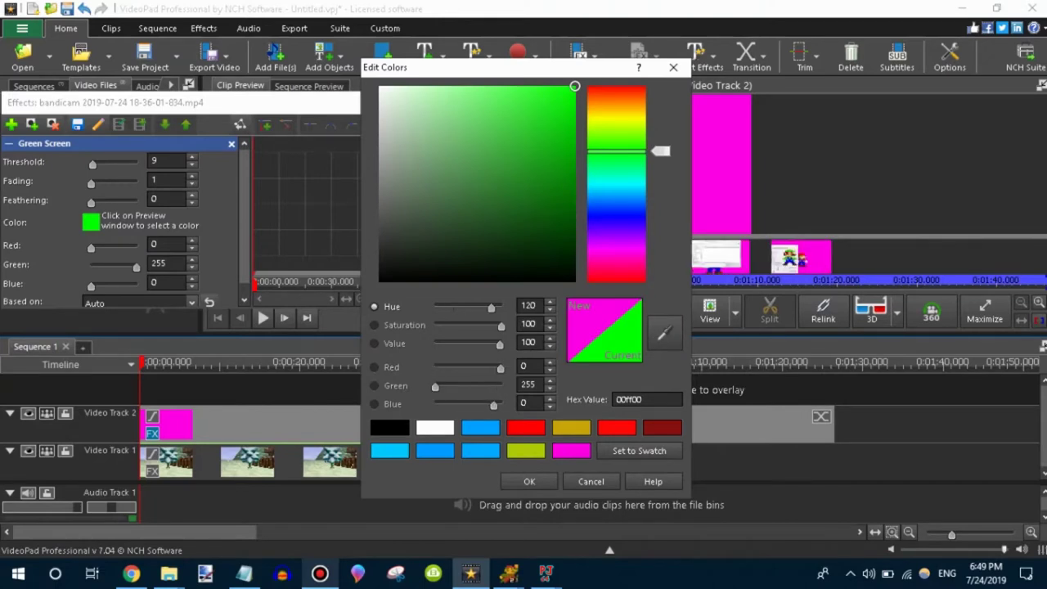
{"action": "left_click", "coordinate": [529, 481]}
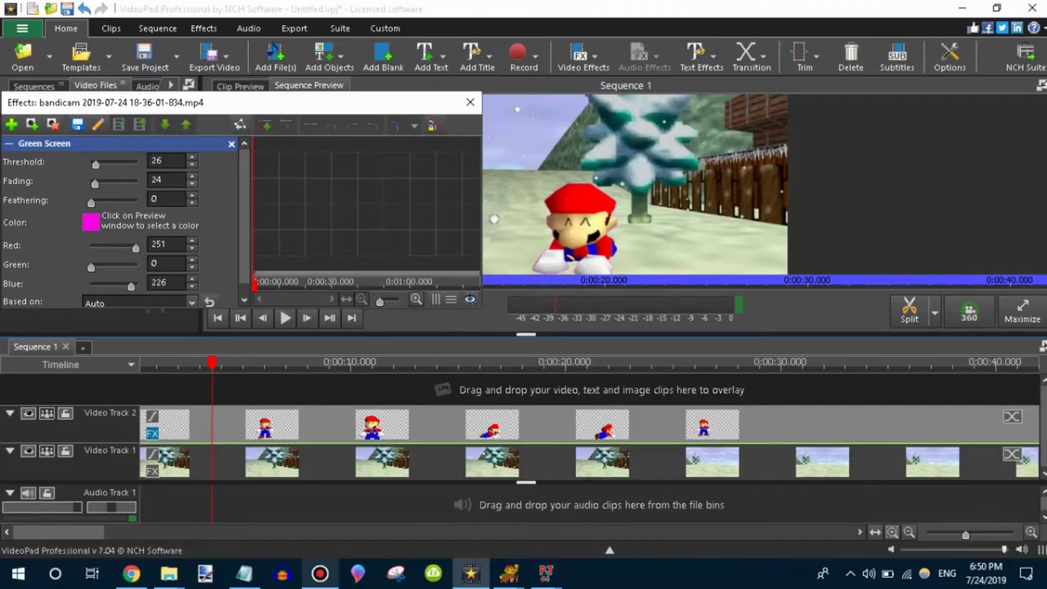
{"action": "left_click", "coordinate": [471, 102]}
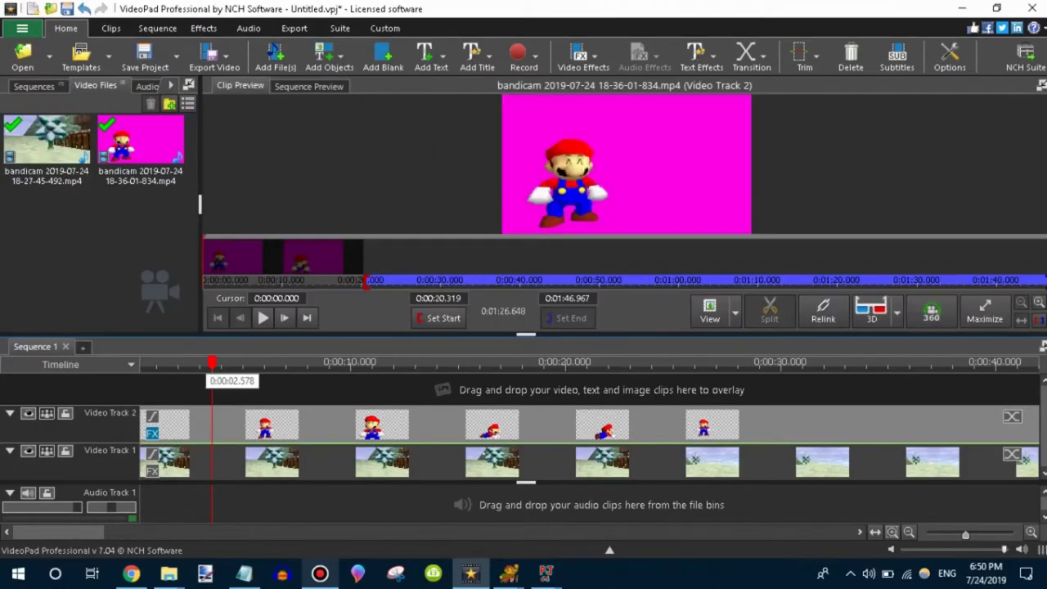
- Play the sequence from the start to check the keyed Mario
{"action": "left_click", "coordinate": [189, 364]}
{"action": "left_click", "coordinate": [142, 364]}
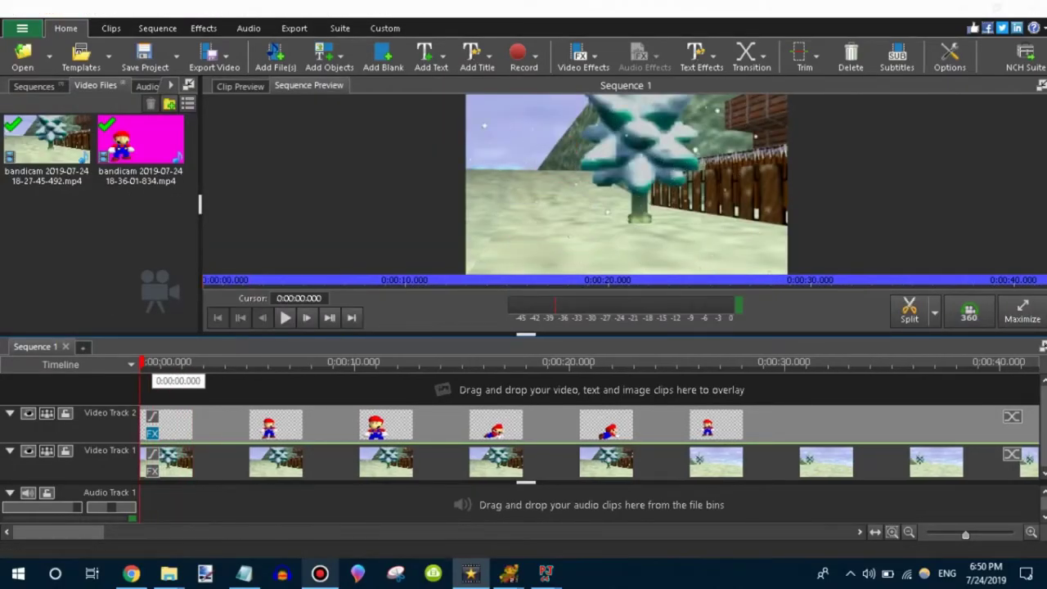
{"action": "key", "text": "space"}
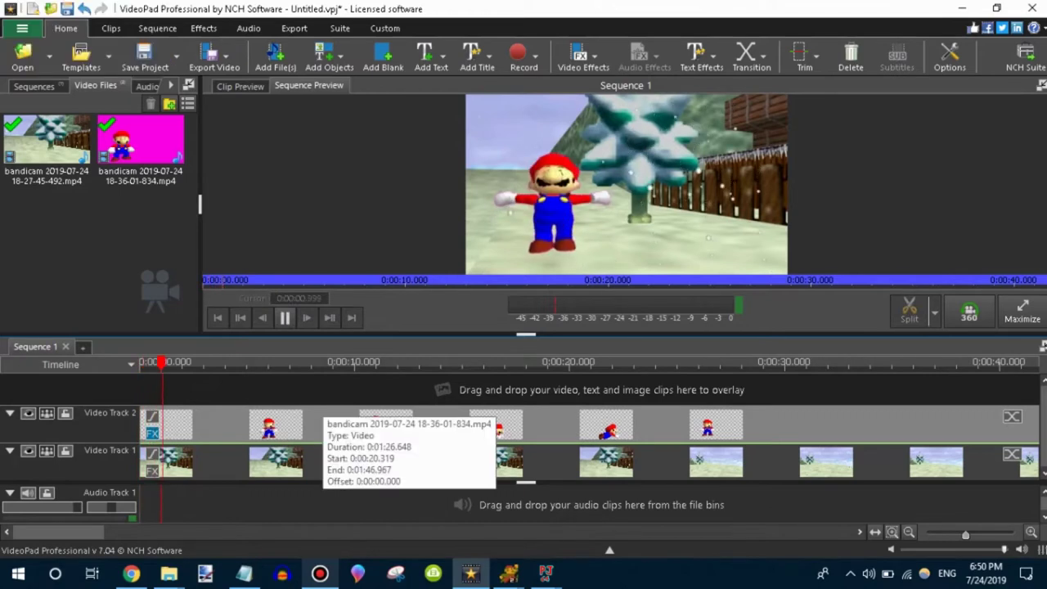
{"action": "key", "text": "space"}
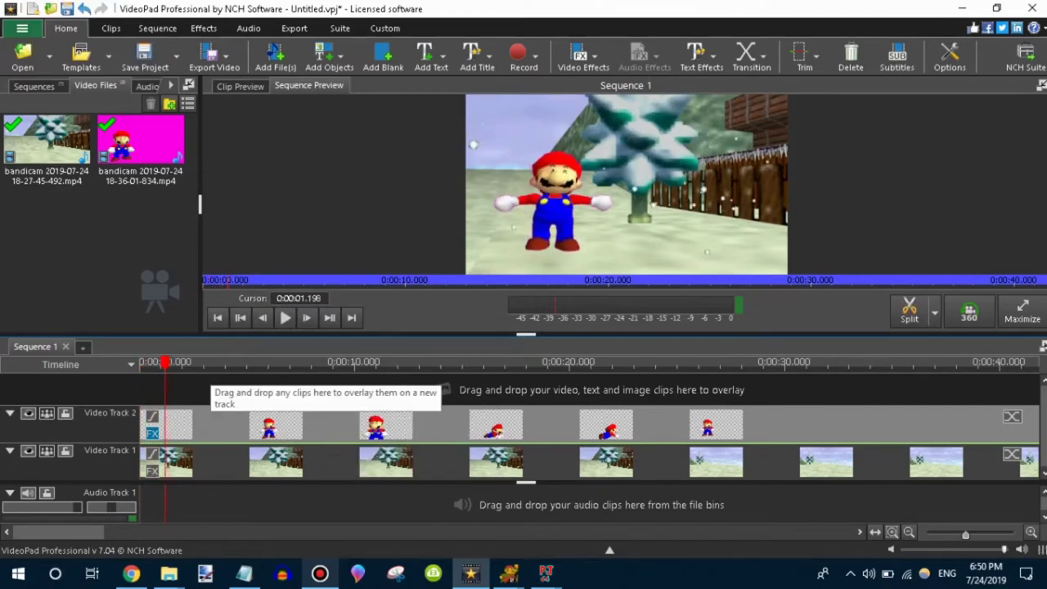
- Split the Mario overlay at 0:00:06.663, ripple-delete the rest, then go to 0:00:26.999
{"action": "right_click", "coordinate": [261, 426]}
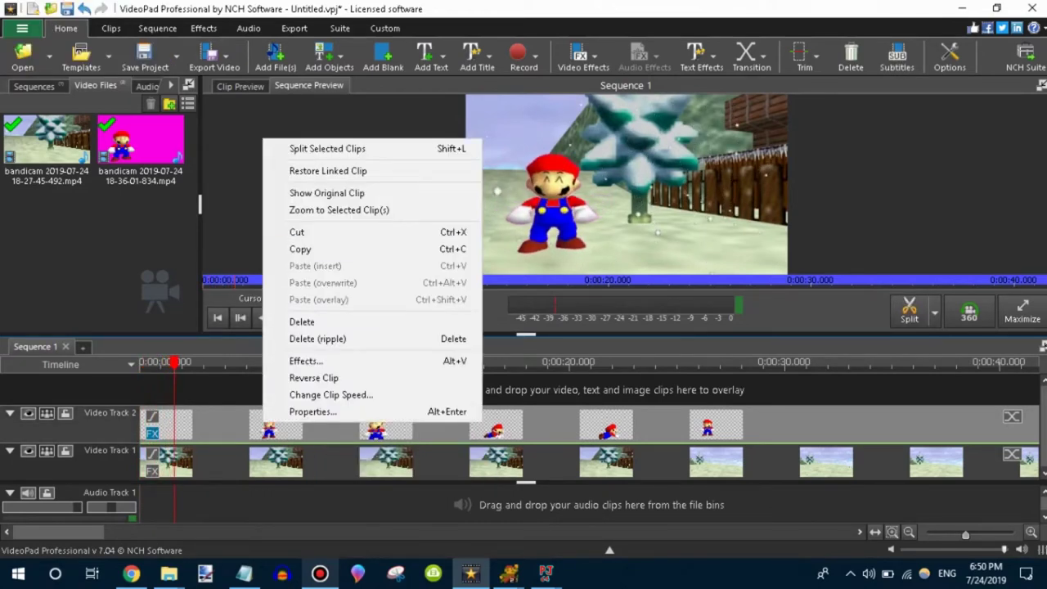
{"action": "left_click", "coordinate": [278, 322]}
{"action": "mouse_move", "coordinate": [242, 364]}
{"action": "left_mouse_down"}
{"action": "mouse_move", "coordinate": [327, 364]}
{"action": "mouse_move", "coordinate": [283, 364]}
{"action": "left_mouse_up"}
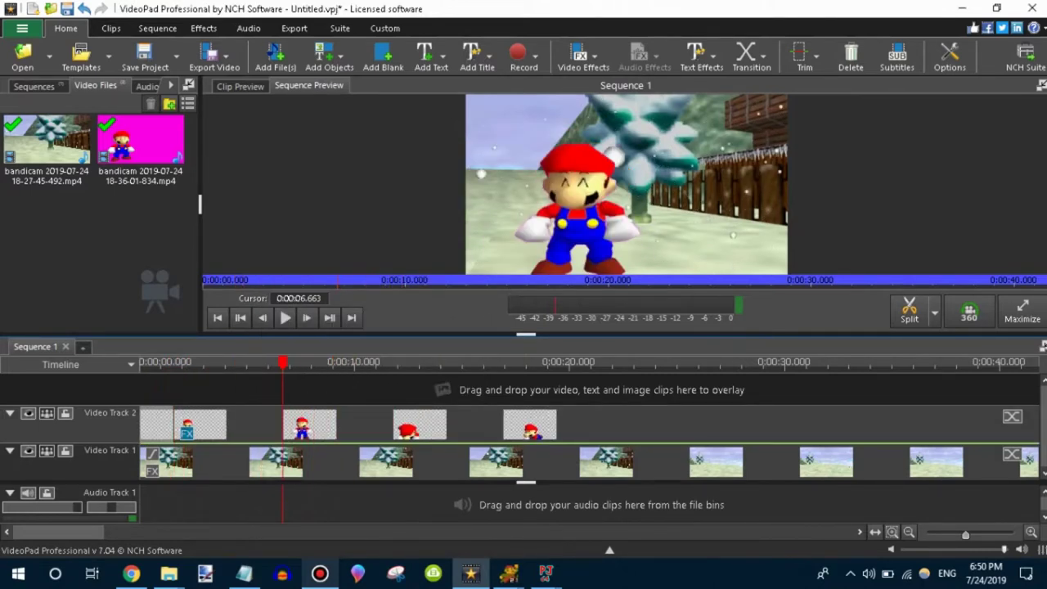
{"action": "right_click", "coordinate": [247, 429]}
{"action": "left_click", "coordinate": [279, 155]}
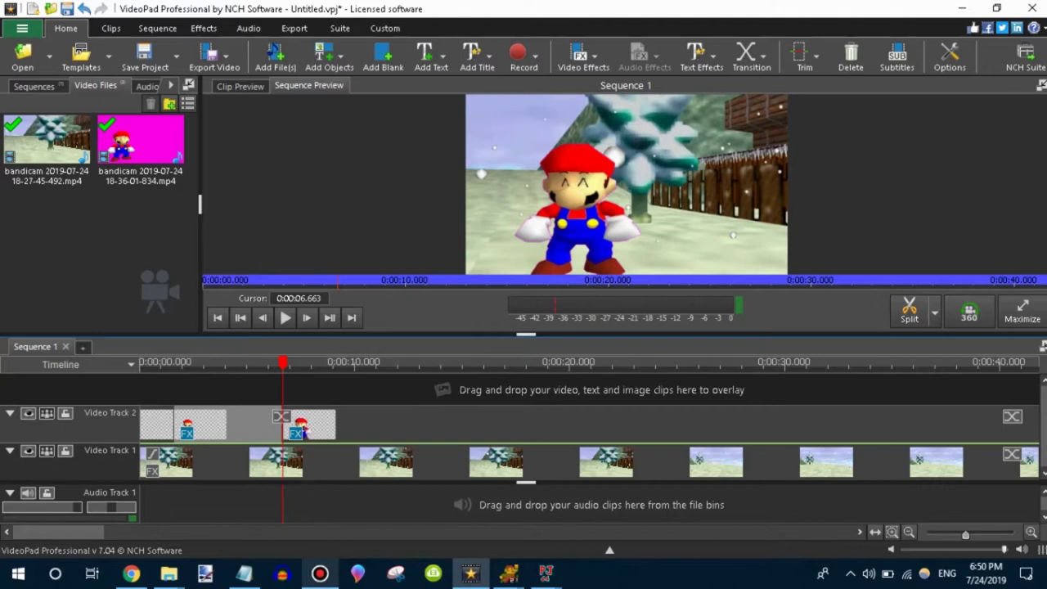
{"action": "right_click", "coordinate": [239, 430]}
{"action": "left_click", "coordinate": [278, 339]}
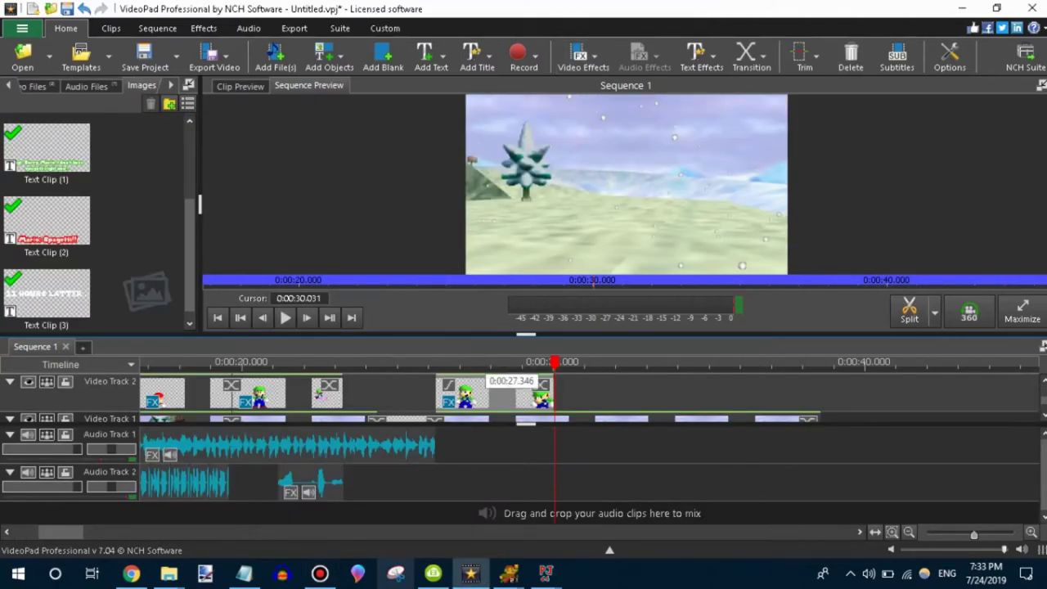
{"action": "mouse_move", "coordinate": [470, 362]}
{"action": "left_mouse_down"}
{"action": "mouse_move", "coordinate": [430, 362]}
{"action": "mouse_move", "coordinate": [460, 362]}
{"action": "left_mouse_up"}
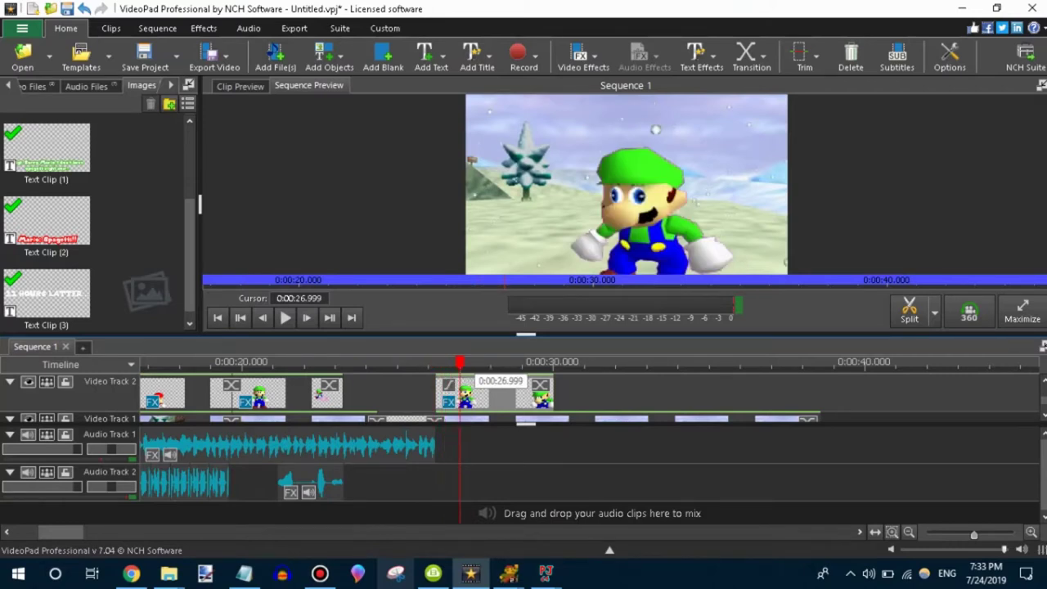
{"action": "scroll", "coordinate": [524, 397], "scroll_direction": "up", "scroll_amount": 3}
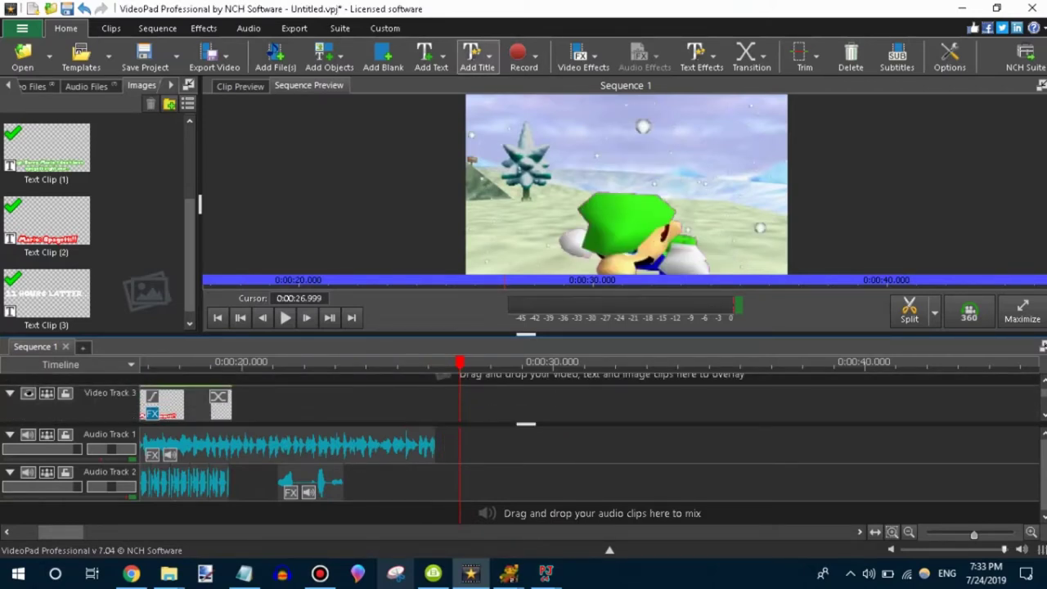
- Add a Simple Text Overlay clip and give its text a green outline
{"action": "left_click", "coordinate": [428, 56]}
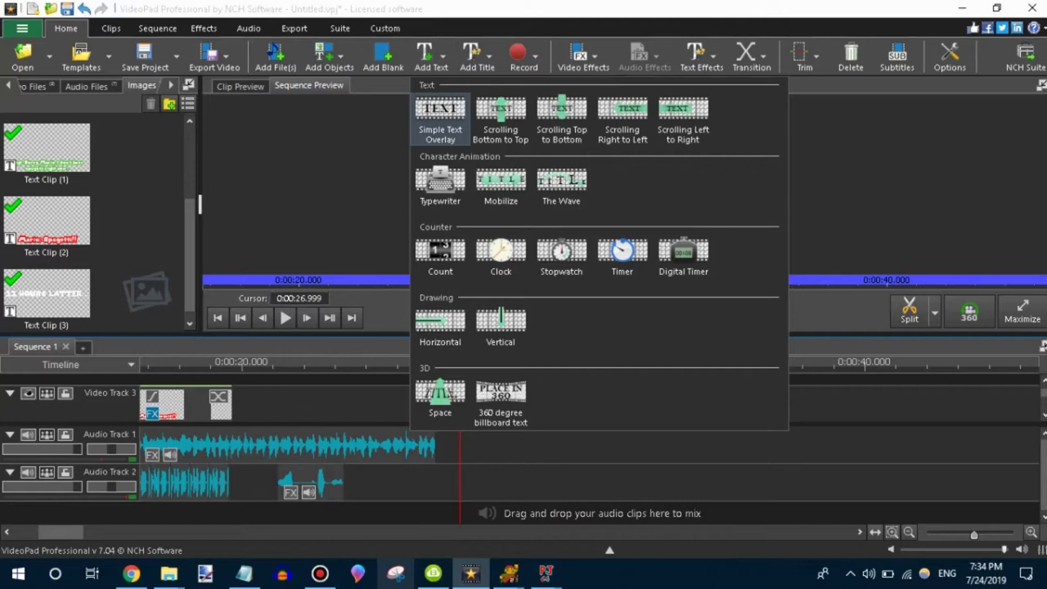
{"action": "left_click", "coordinate": [440, 114]}
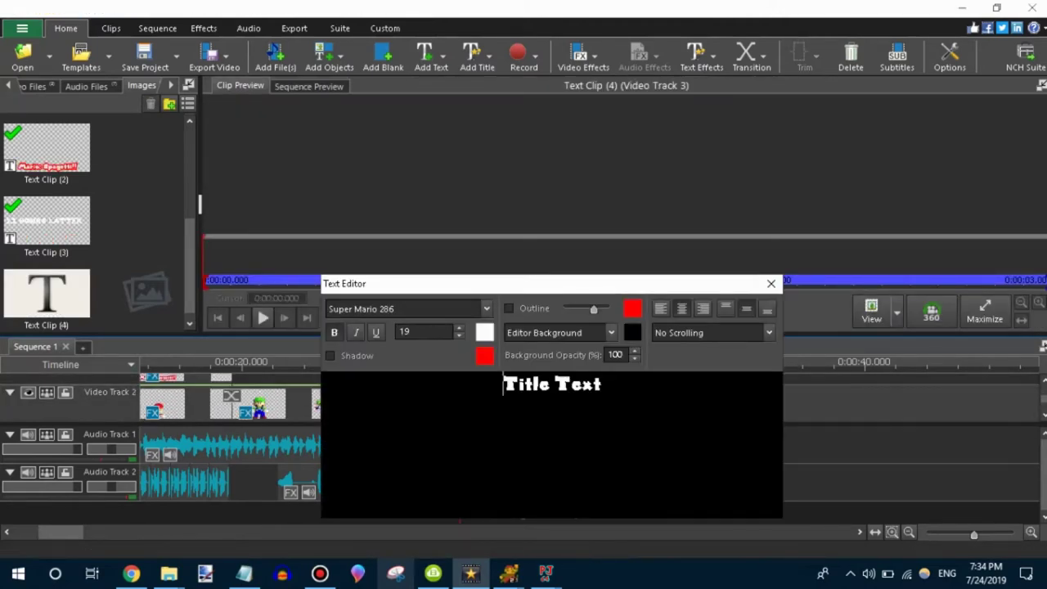
{"action": "left_click", "coordinate": [509, 308]}
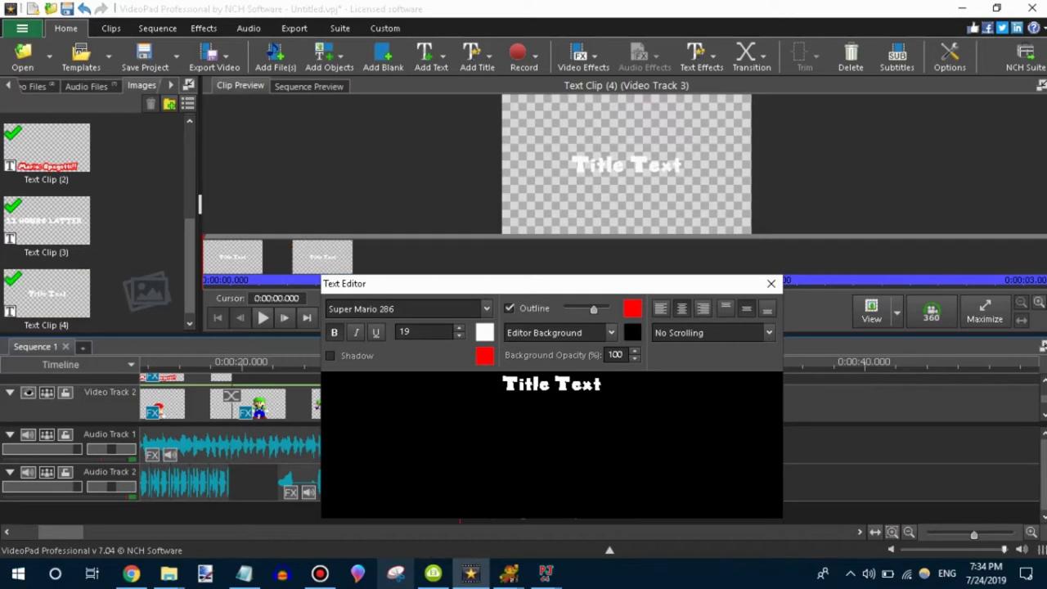
{"action": "left_click", "coordinate": [632, 308]}
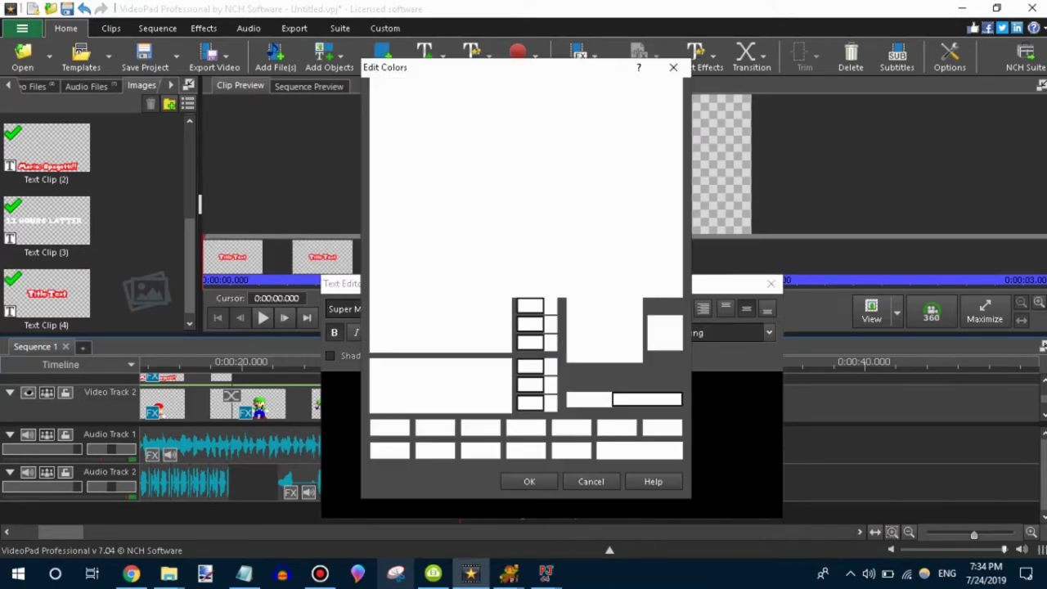
{"action": "left_click", "coordinate": [573, 426]}
{"action": "left_click", "coordinate": [528, 480]}
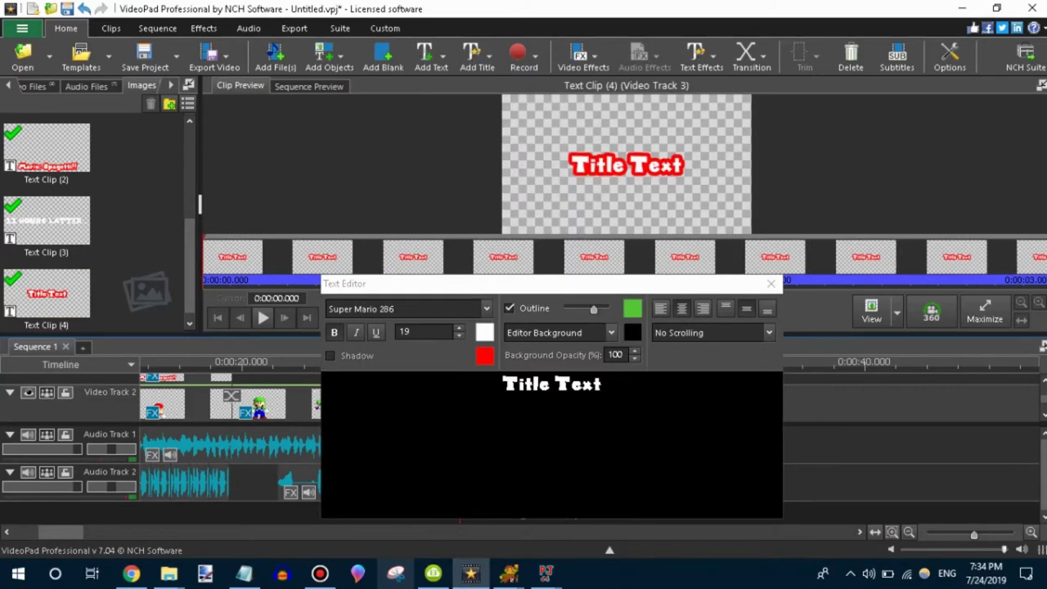
- Clear the title text, close the editor, and reopen Text Clip (4) to erase 'Title Text'
{"action": "key", "text": "ctrl+a"}
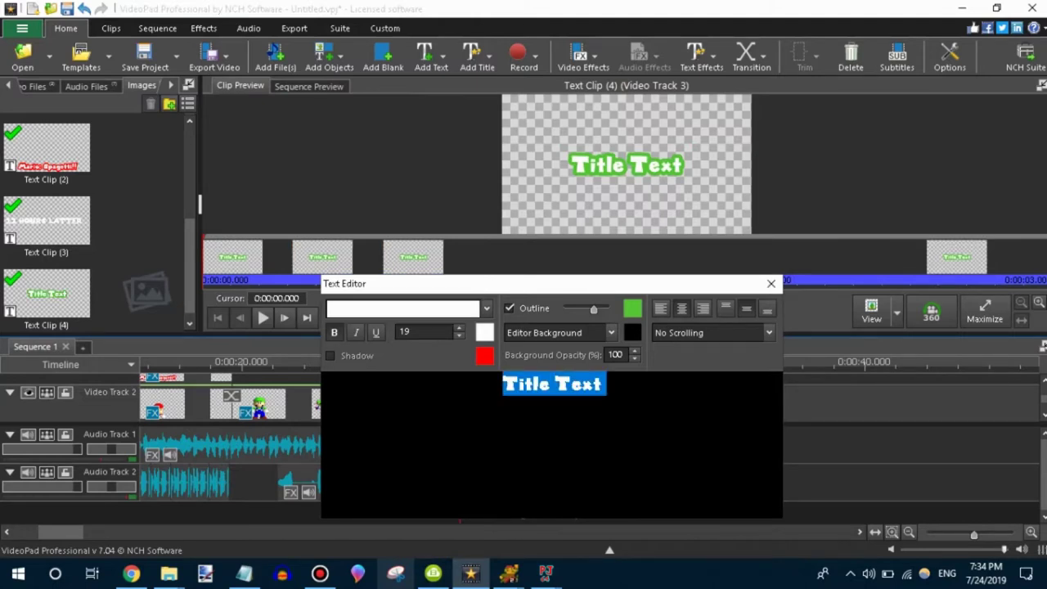
{"action": "key", "text": "BackSpace"}
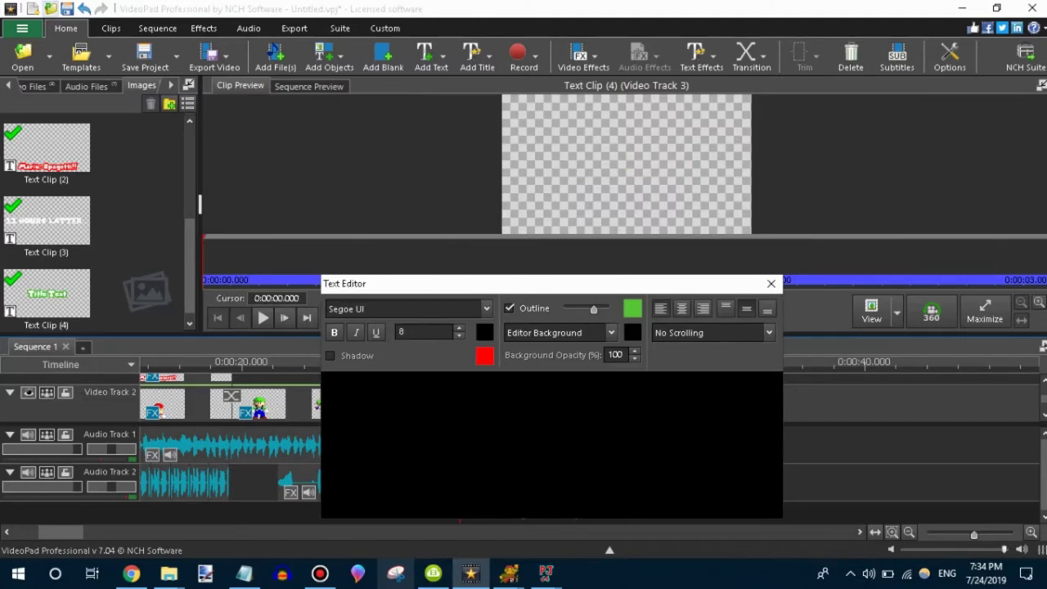
{"action": "key", "text": "Escape"}
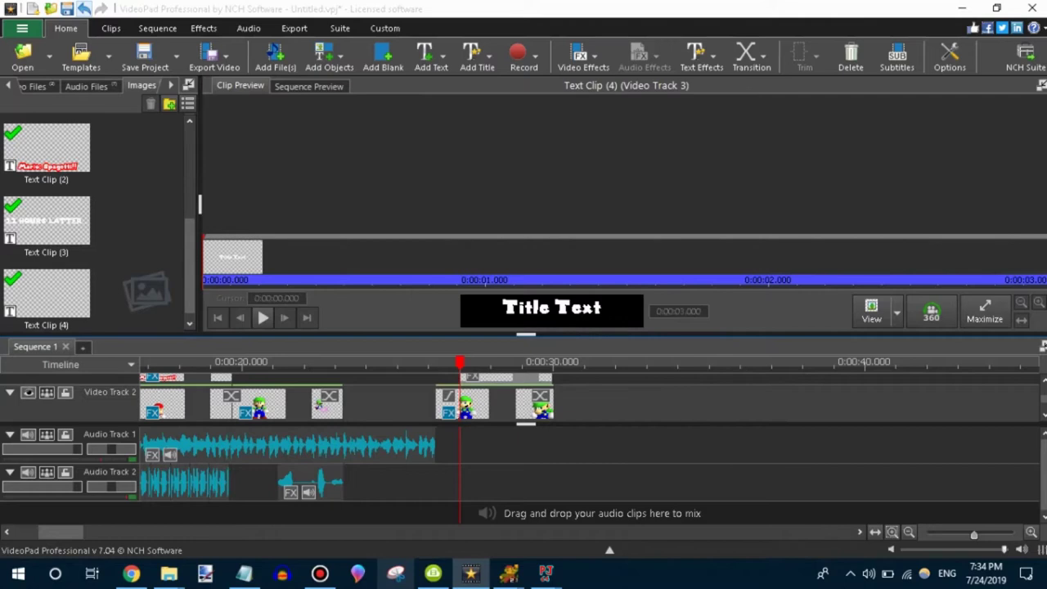
{"action": "left_click", "coordinate": [551, 308]}
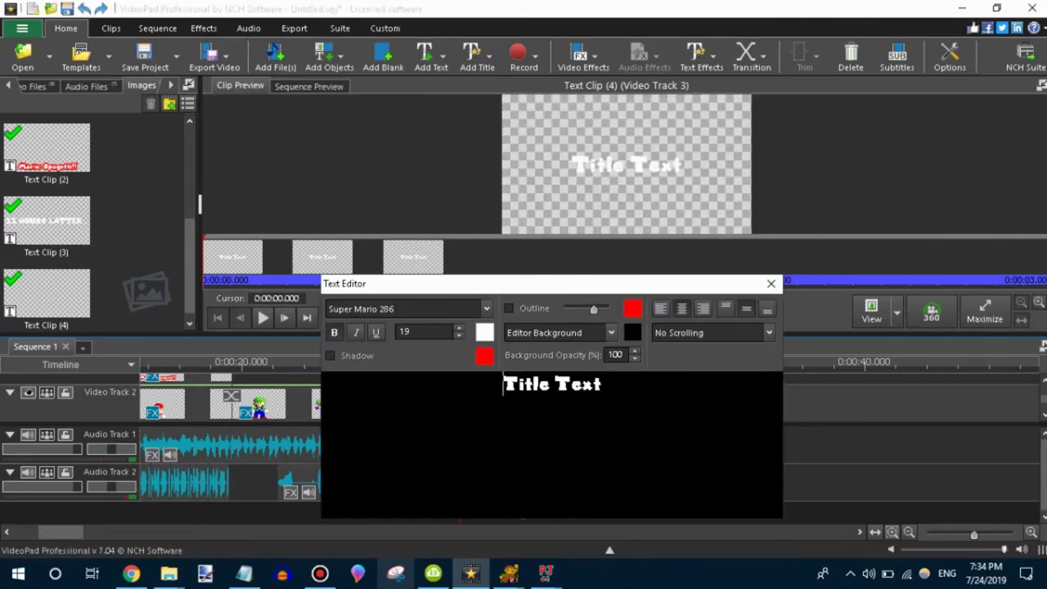
{"action": "key", "text": "BackSpace"}
{"action": "key", "text": "BackSpace"}
{"action": "key", "text": "BackSpace"}
{"action": "type", "text": "IU"}
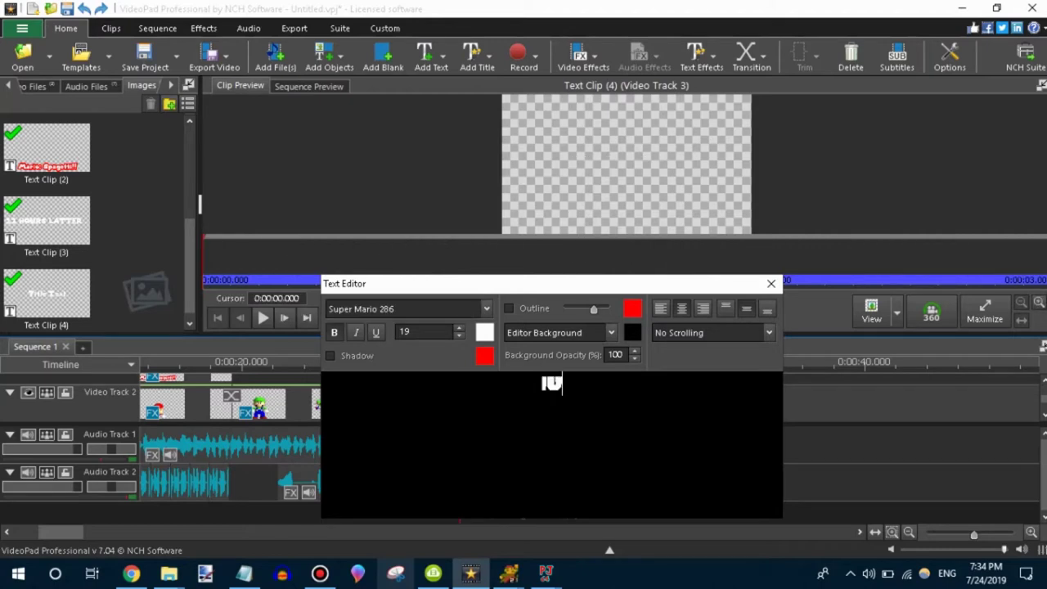
- Type 'Luigi: Mario i may of ate your spagetti by accident...' and set size 13
{"action": "key", "text": "BackSpace"}
{"action": "key", "text": "BackSpace"}
{"action": "type", "text": "Lu"}
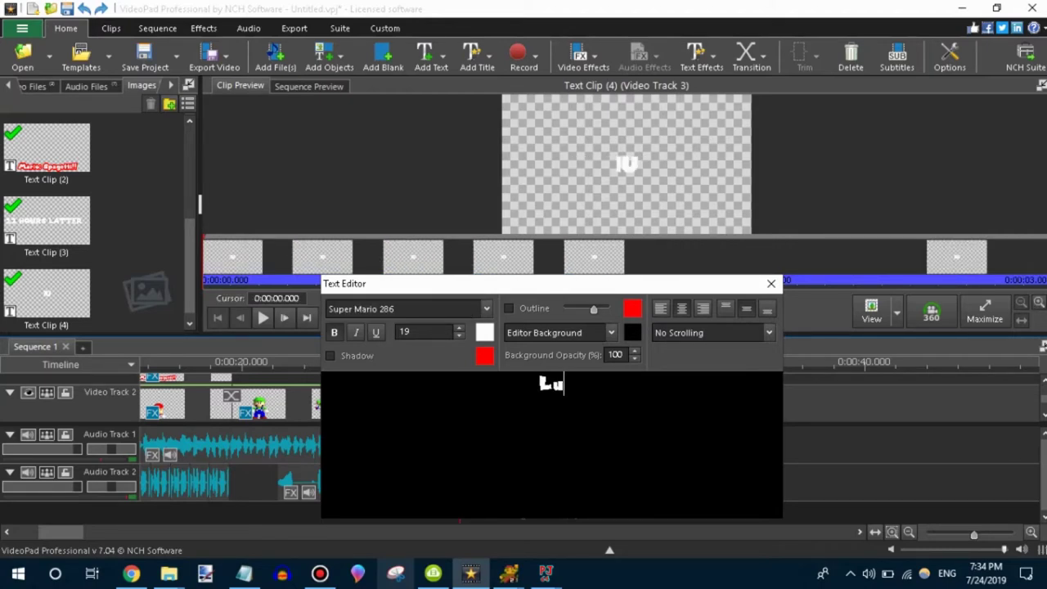
{"action": "type", "text": "igi: "}
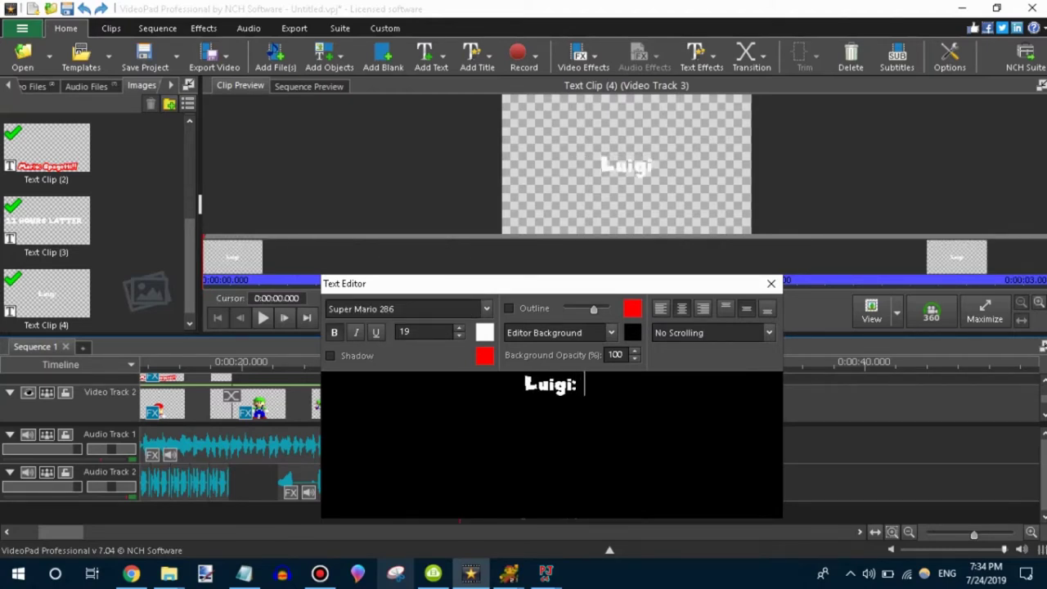
{"action": "type", "text": "M"}
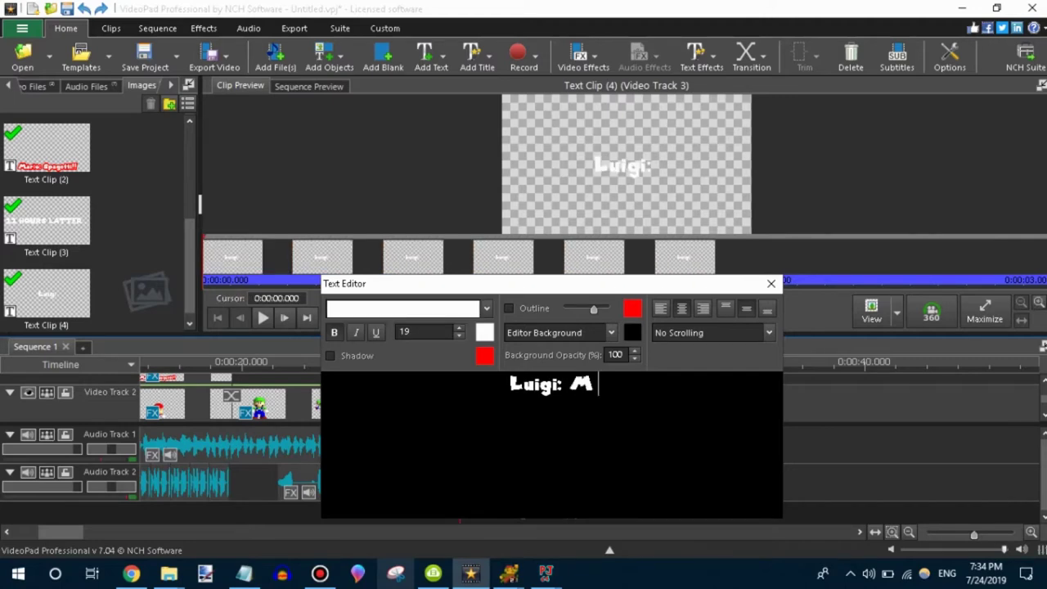
{"action": "type", "text": "ario i may of at"}
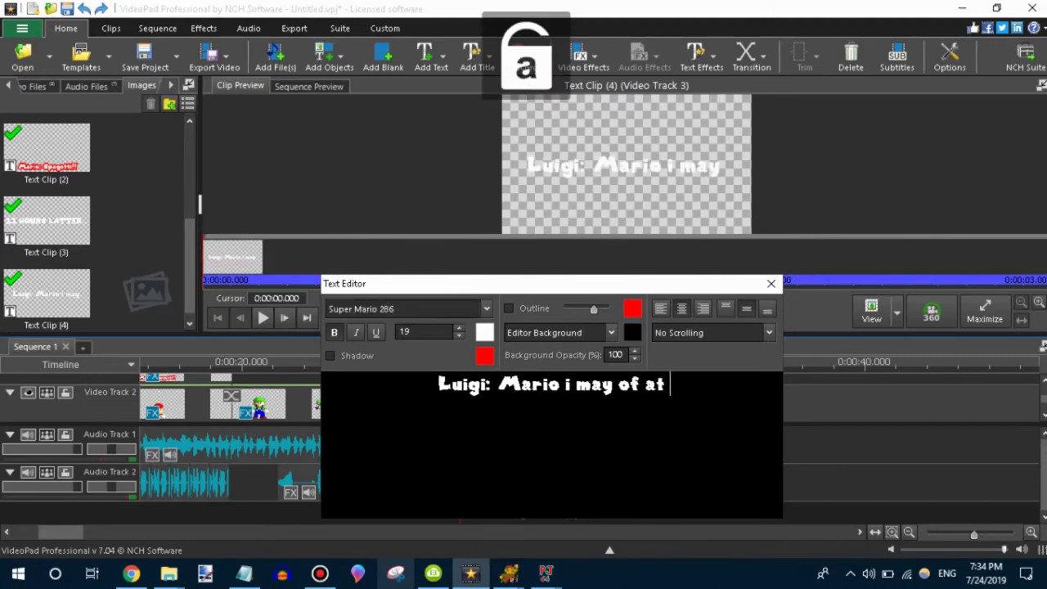
{"action": "type", "text": "e your spagetti "}
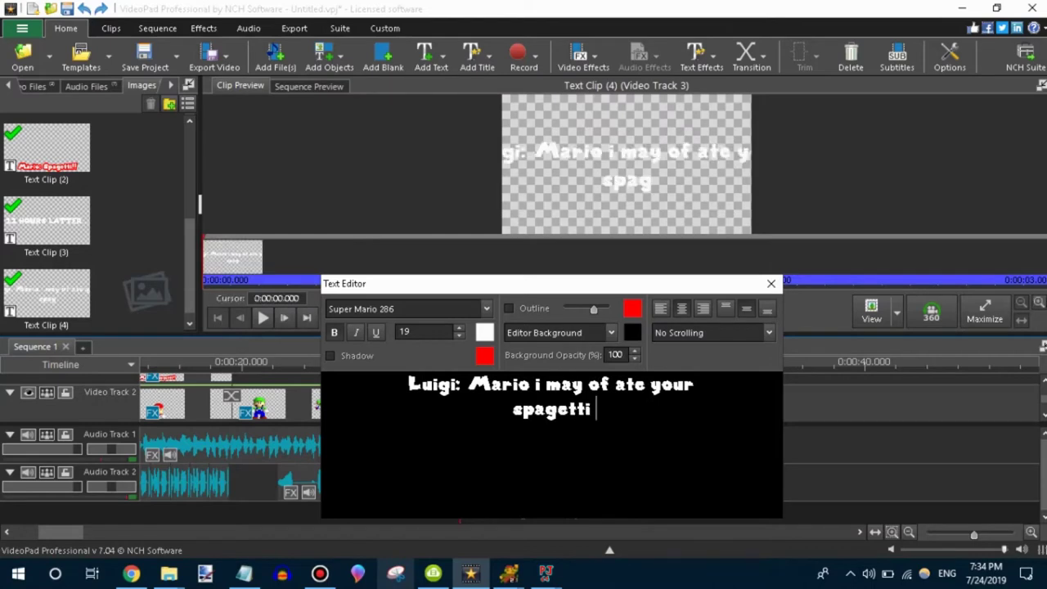
{"action": "type", "text": "by accident..."}
{"action": "key", "text": "ctrl+a"}
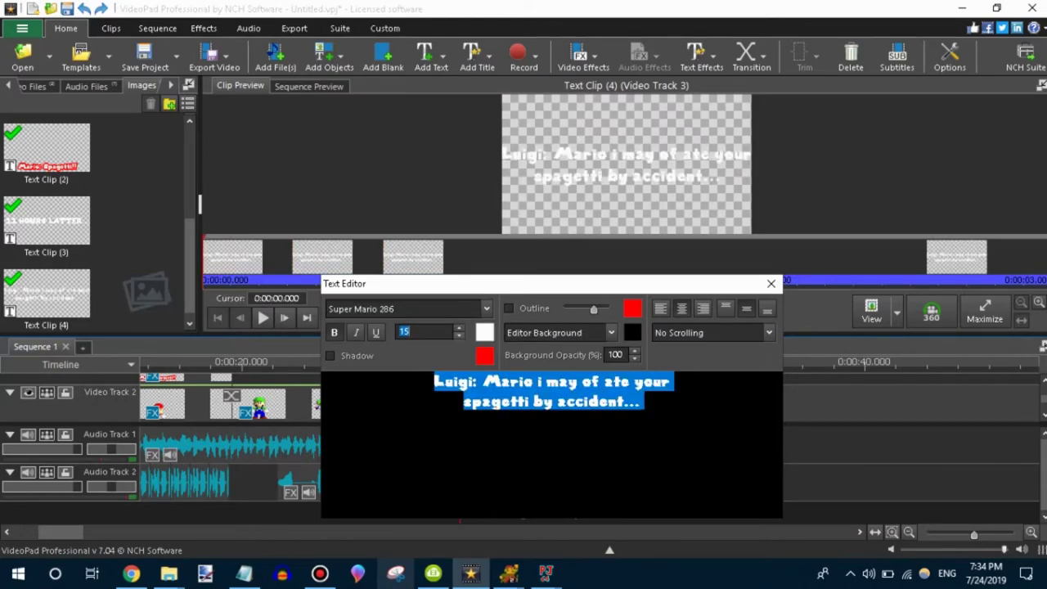
{"action": "key", "text": "Down"}
{"action": "key", "text": "Down"}
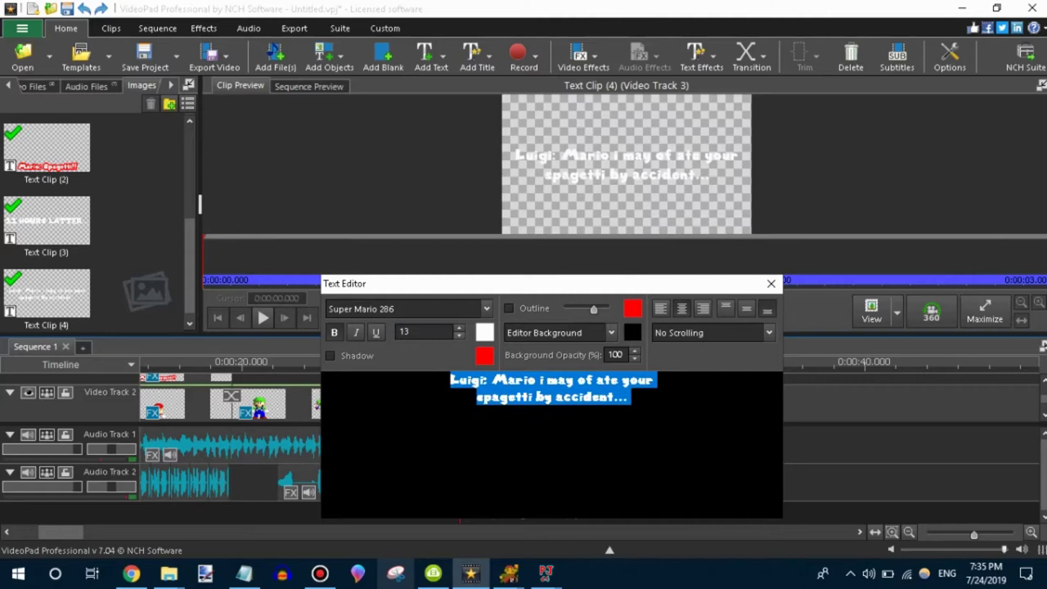
- Give the caption a green outline and a shadow, then apply it
{"action": "left_click", "coordinate": [632, 307]}
{"action": "left_click", "coordinate": [616, 144]}
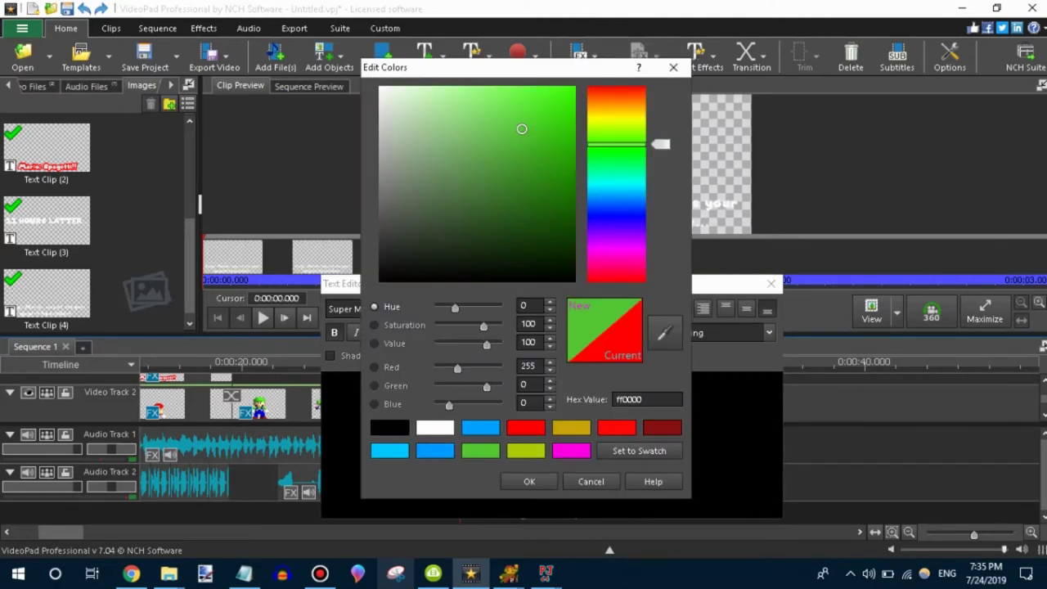
{"action": "left_click", "coordinate": [529, 481]}
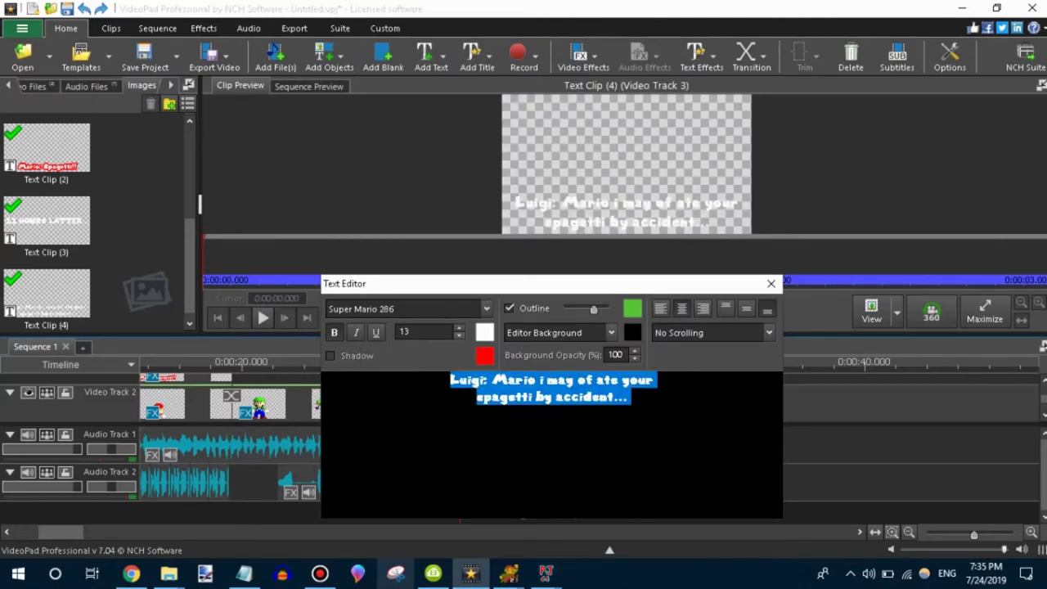
{"action": "left_click", "coordinate": [331, 356]}
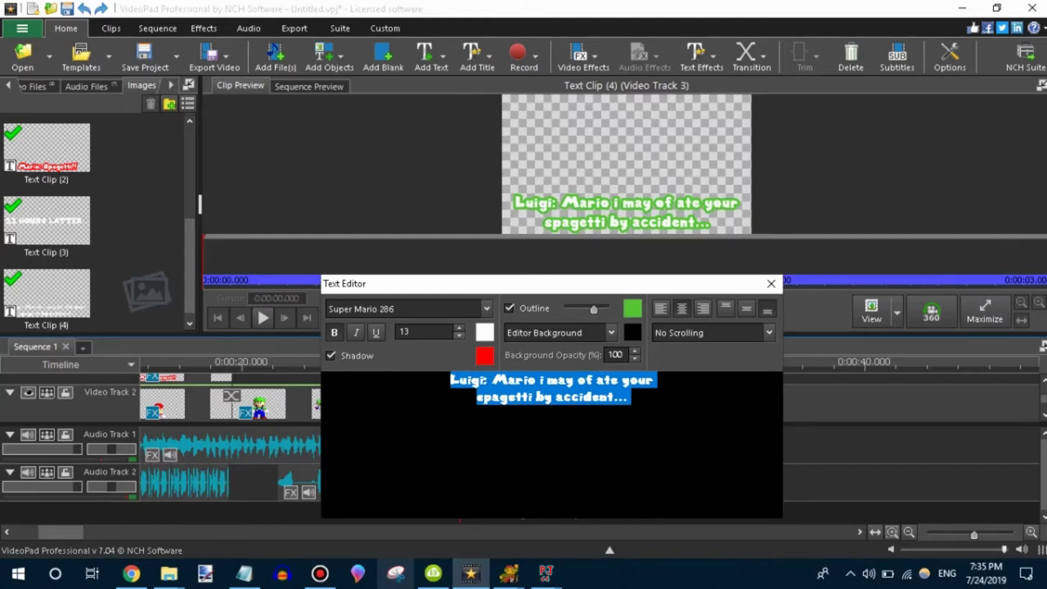
{"action": "key", "text": "Escape"}
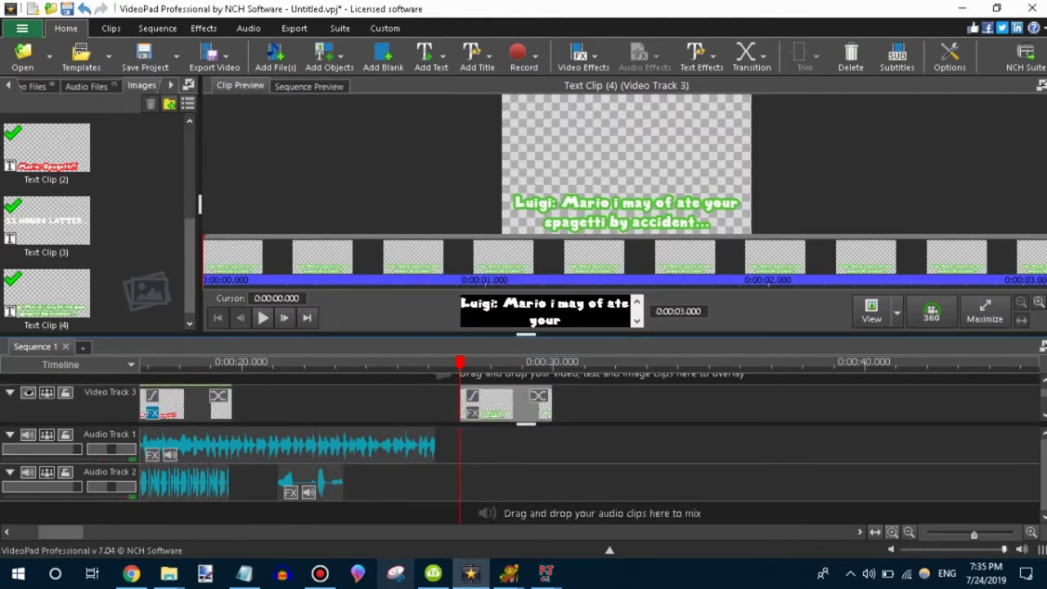
{"action": "scroll", "coordinate": [490, 401], "scroll_direction": "down", "scroll_amount": 1}
{"action": "left_click", "coordinate": [477, 383]}
- Drag the Luigi caption on Video Track 3 left to 0:00:26.678
{"action": "mouse_move", "coordinate": [476, 383]}
{"action": "left_mouse_down"}
{"action": "mouse_move", "coordinate": [497, 385]}
{"action": "mouse_move", "coordinate": [430, 383]}
{"action": "mouse_move", "coordinate": [506, 373]}
{"action": "left_mouse_up"}
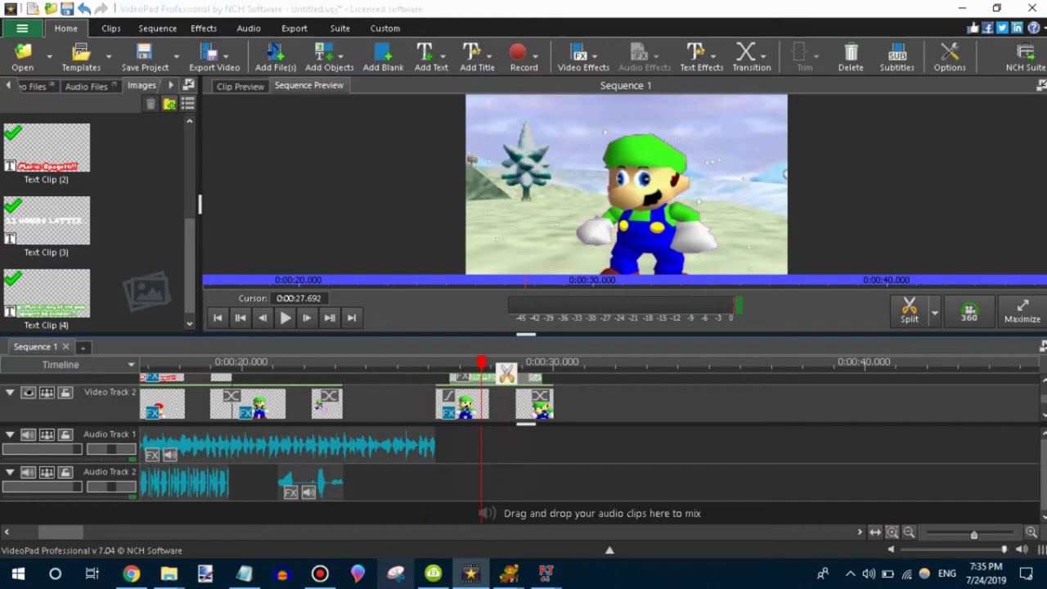
{"action": "mouse_move", "coordinate": [595, 9]}
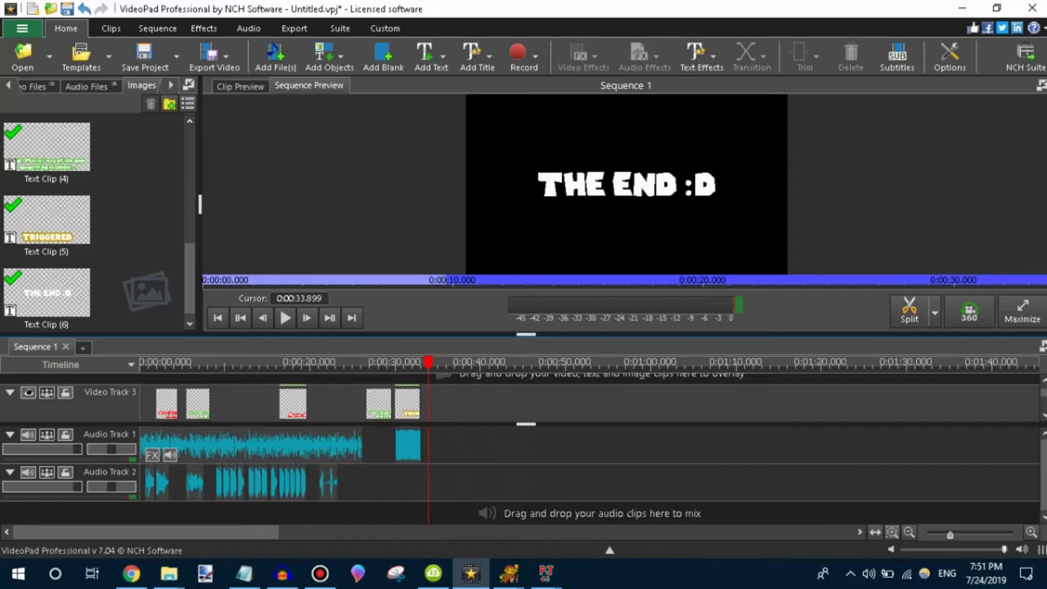
- Start a video file export using the YouTube 1080p HD preset with variable frame rate (max 60fps)
{"action": "left_click", "coordinate": [214, 57]}
{"action": "left_click", "coordinate": [226, 84]}
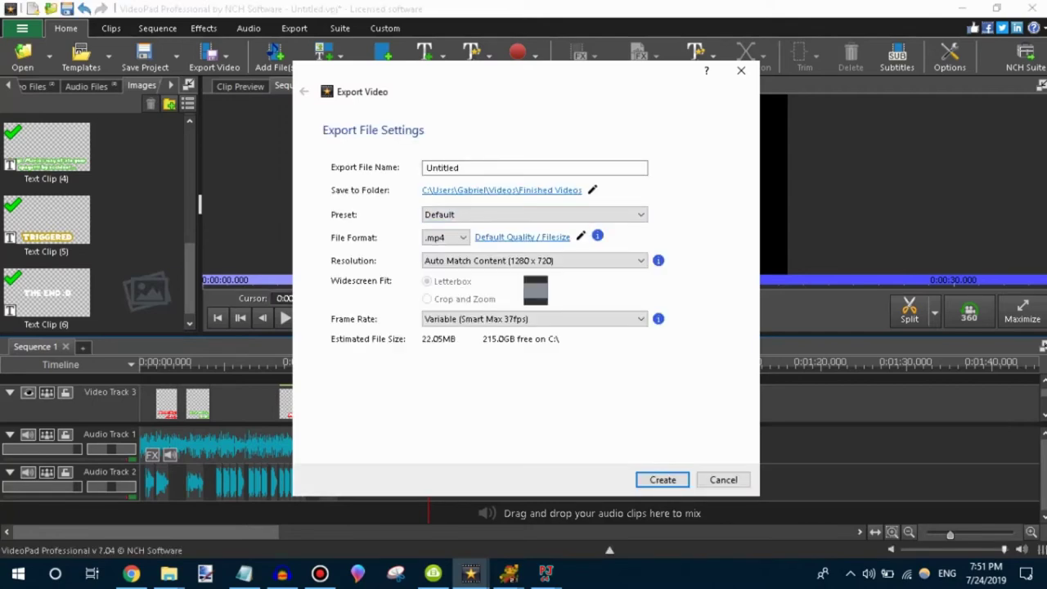
{"action": "left_click", "coordinate": [531, 260]}
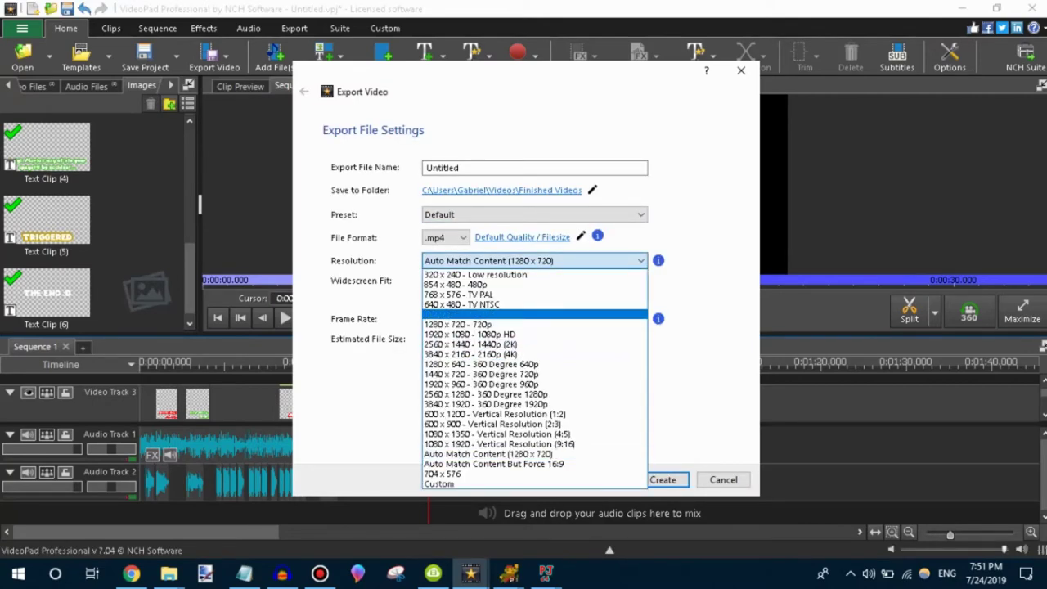
{"action": "left_click", "coordinate": [532, 214]}
{"action": "left_click", "coordinate": [531, 215]}
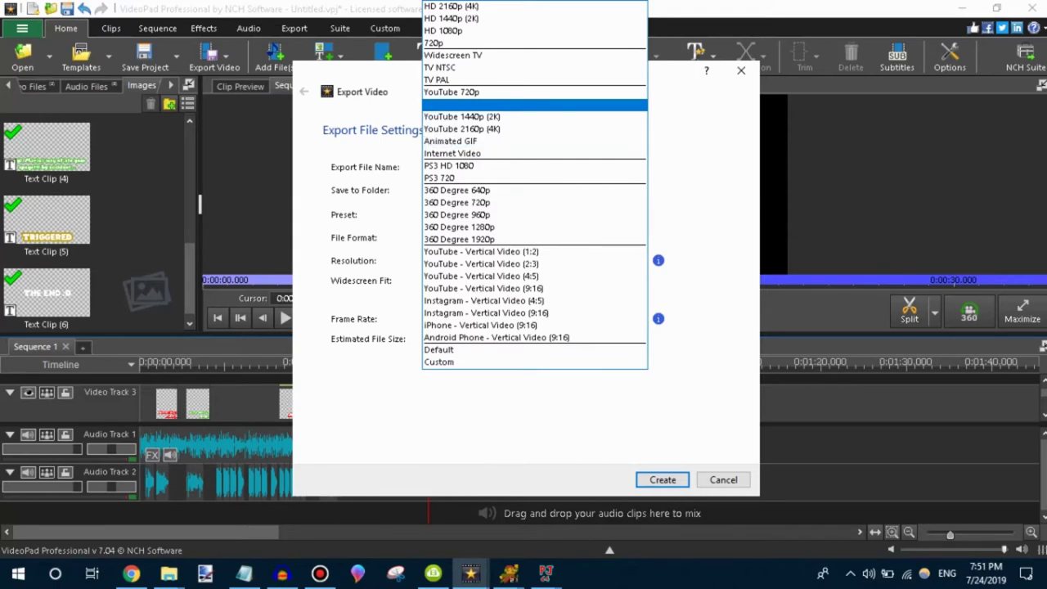
{"action": "left_click", "coordinate": [532, 104]}
{"action": "left_click", "coordinate": [532, 319]}
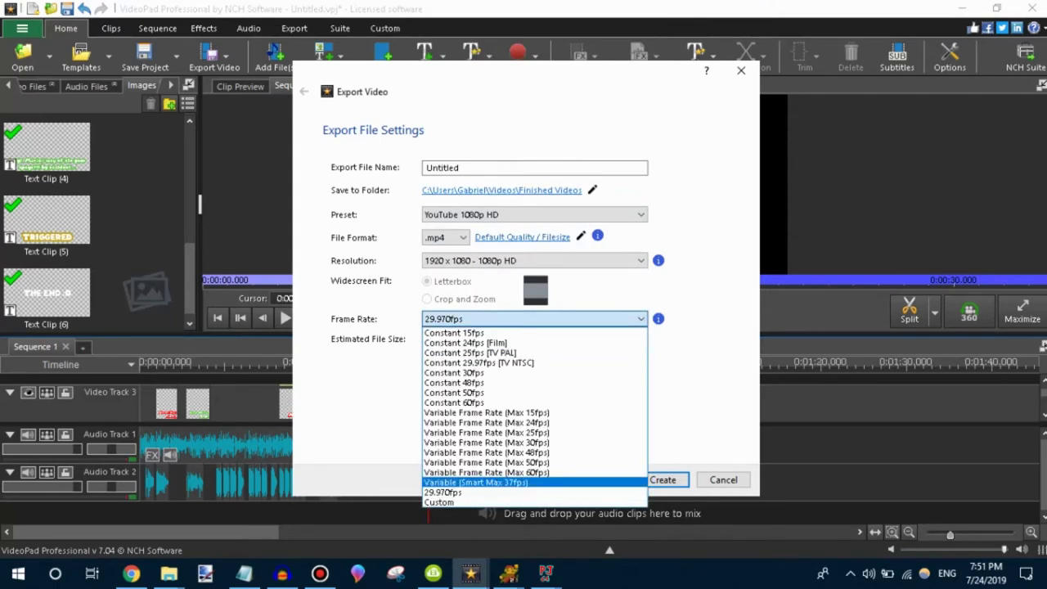
{"action": "left_click", "coordinate": [486, 472]}
- Replace the default name 'Untitled' with 'Luigi a t e spagett tutorial vid' and create the video
{"action": "double_click", "coordinate": [442, 167]}
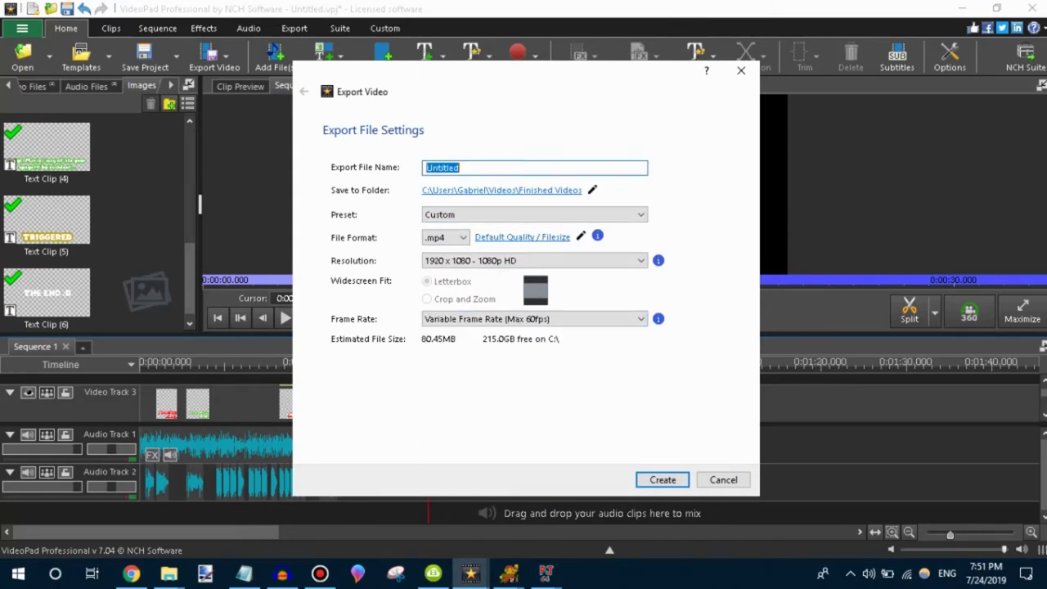
{"action": "key", "text": "BackSpace"}
{"action": "type", "text": "Luigi a t e spagett :D"}
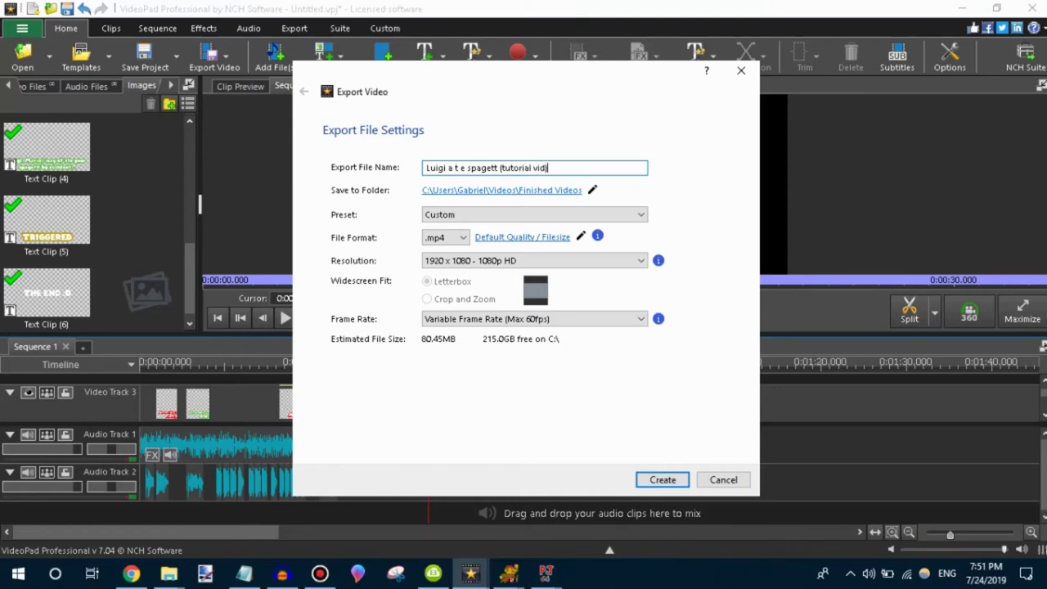
{"action": "key", "text": "BackSpace"}
{"action": "key", "text": "End"}
{"action": "key", "text": "Return"}
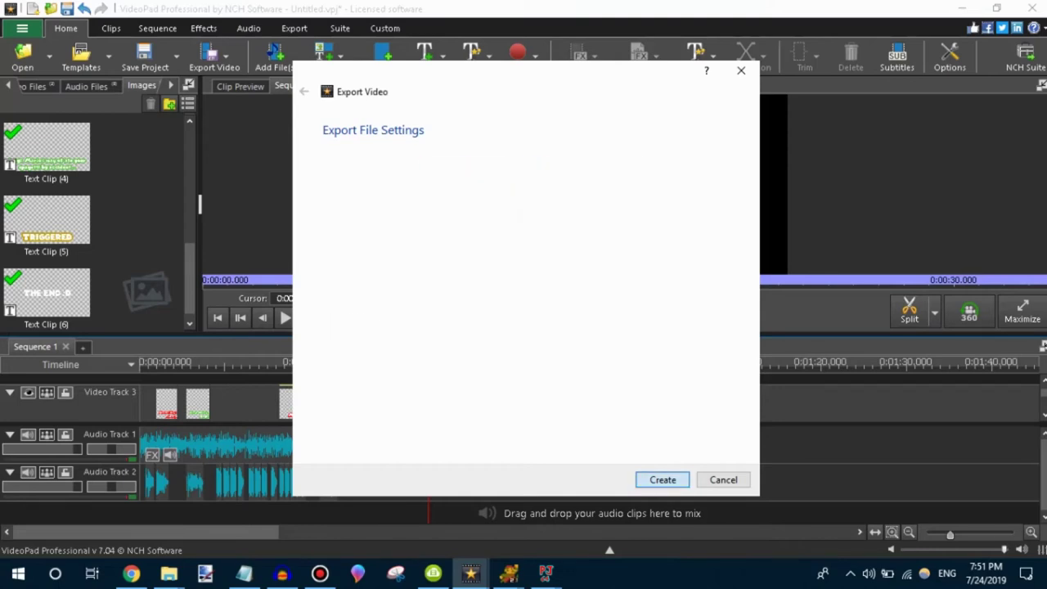